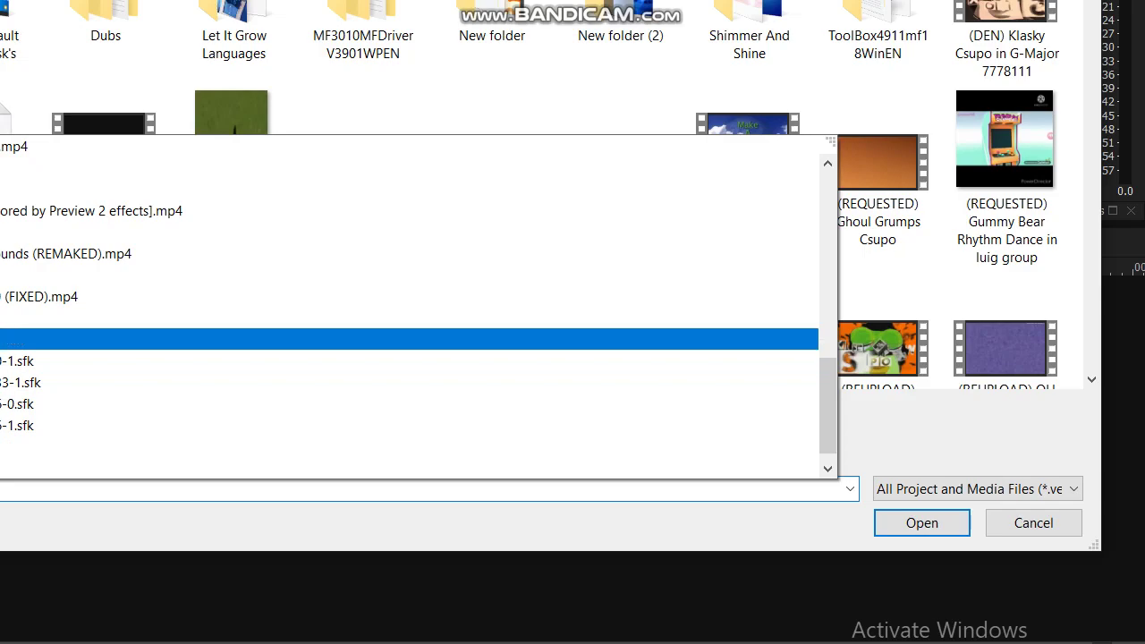
Import the Klasky Csupo Robot Logo video file into the project.
{"action": "key", "text": "Down"}
{"action": "key", "text": "Down"}
{"action": "key", "text": "Down"}
{"action": "key", "text": "Down"}
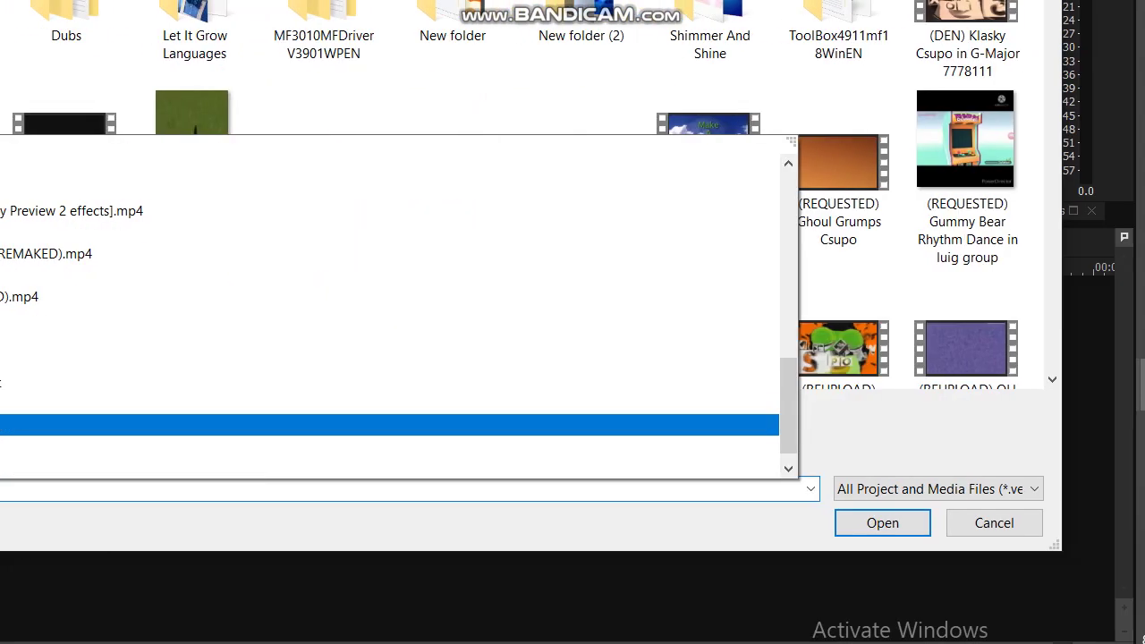
{"action": "key", "text": "Return"}
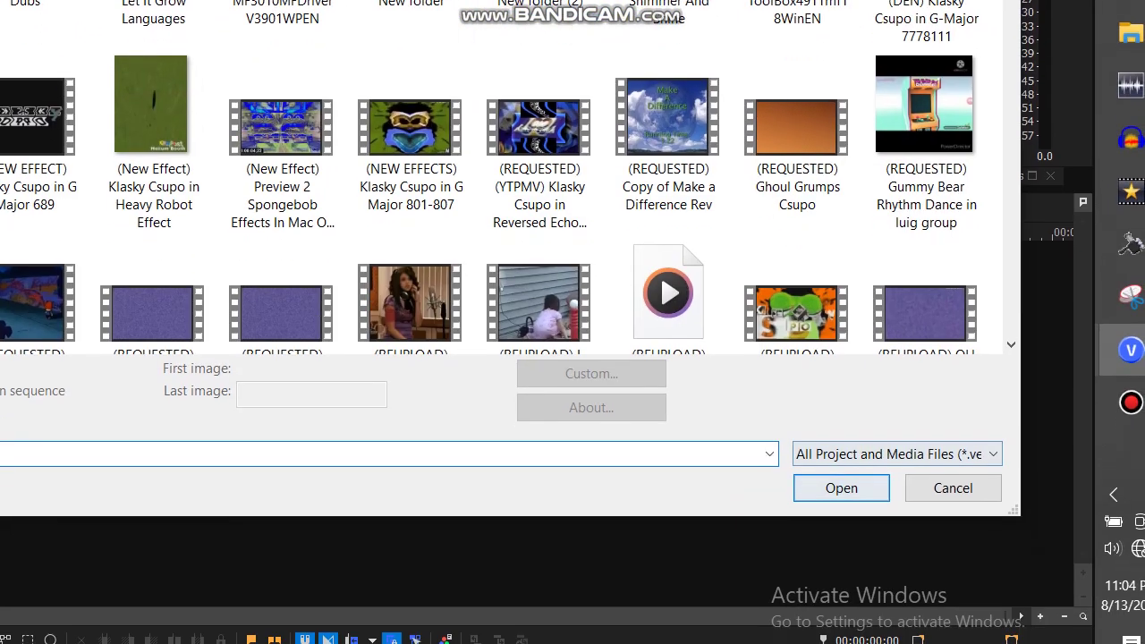
{"action": "key", "text": "Return"}
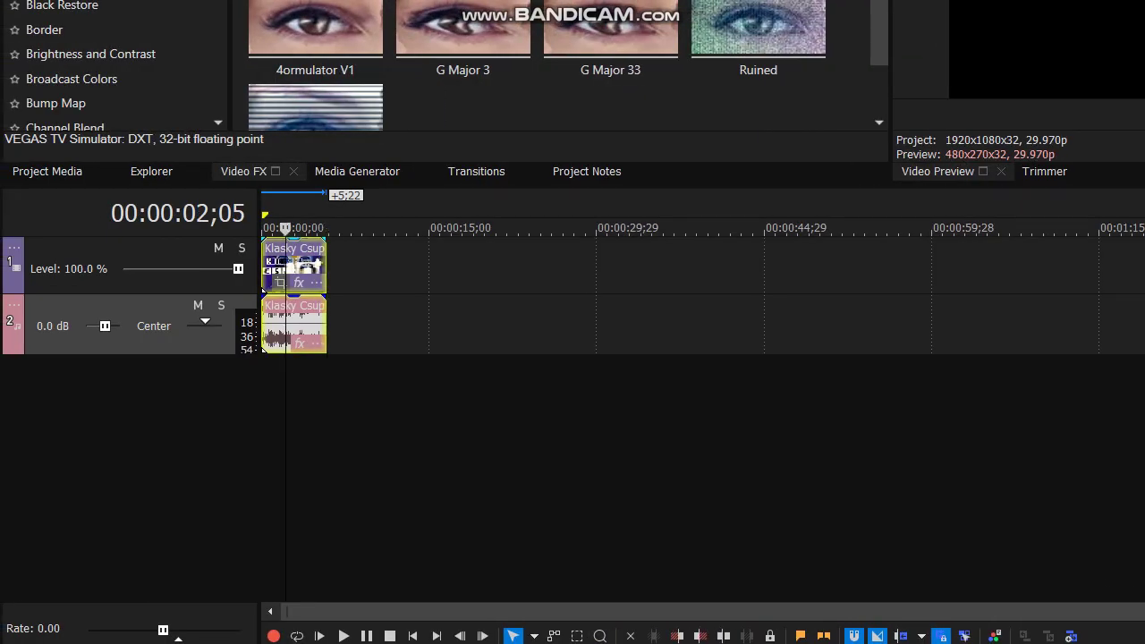
Flip the video event horizontally with Event Pan/Crop and close its settings.
{"action": "left_click", "coordinate": [280, 283]}
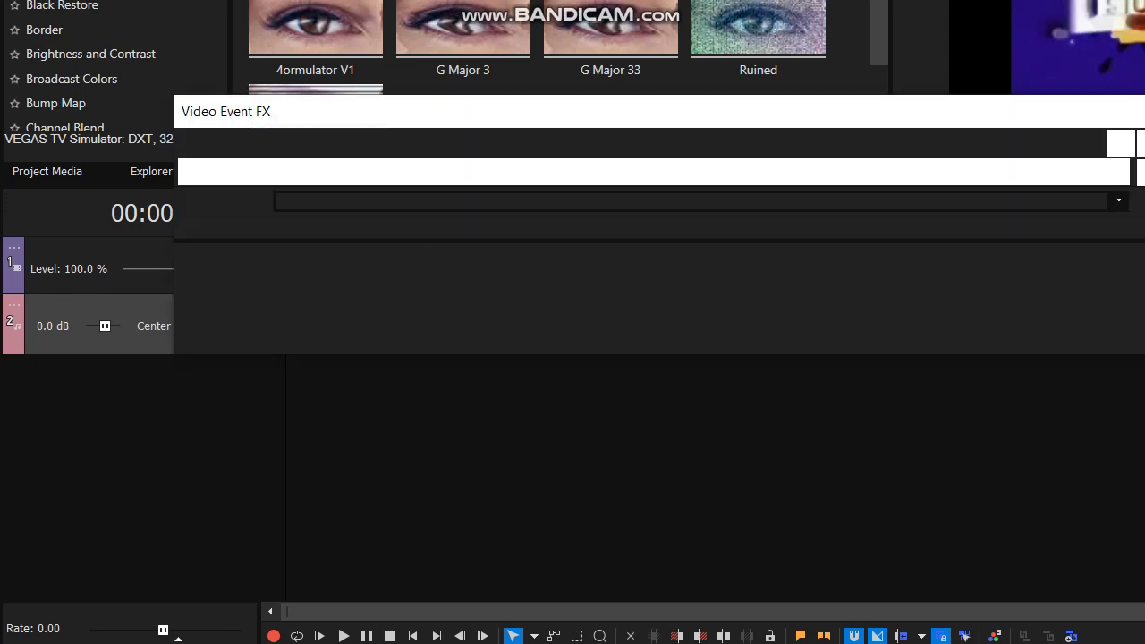
{"action": "right_click", "coordinate": [600, 373]}
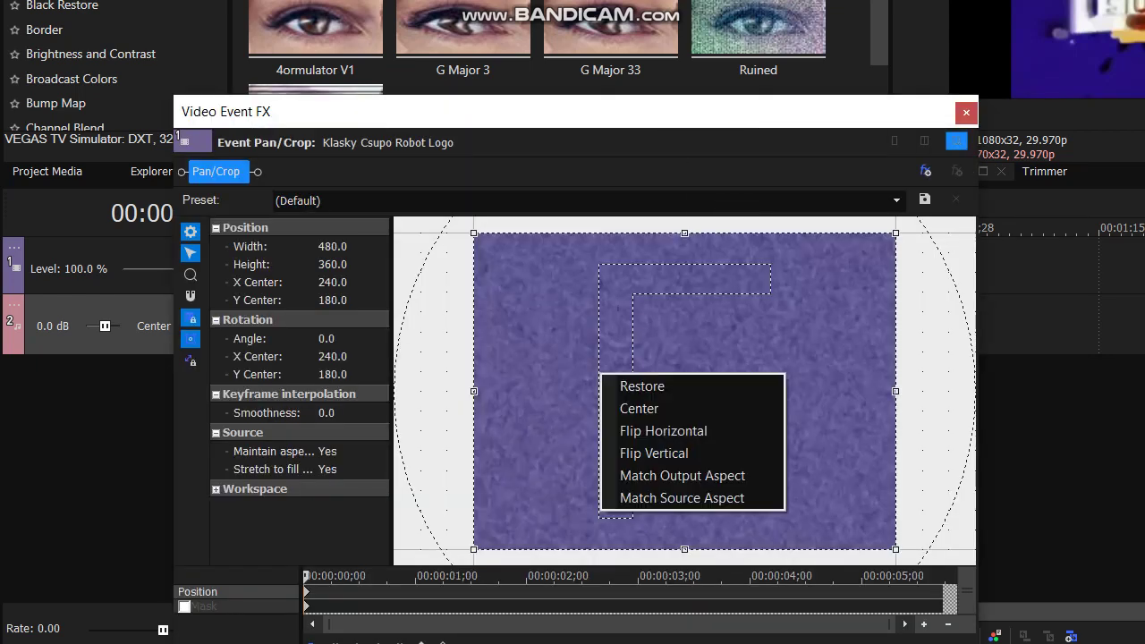
{"action": "left_click", "coordinate": [663, 430]}
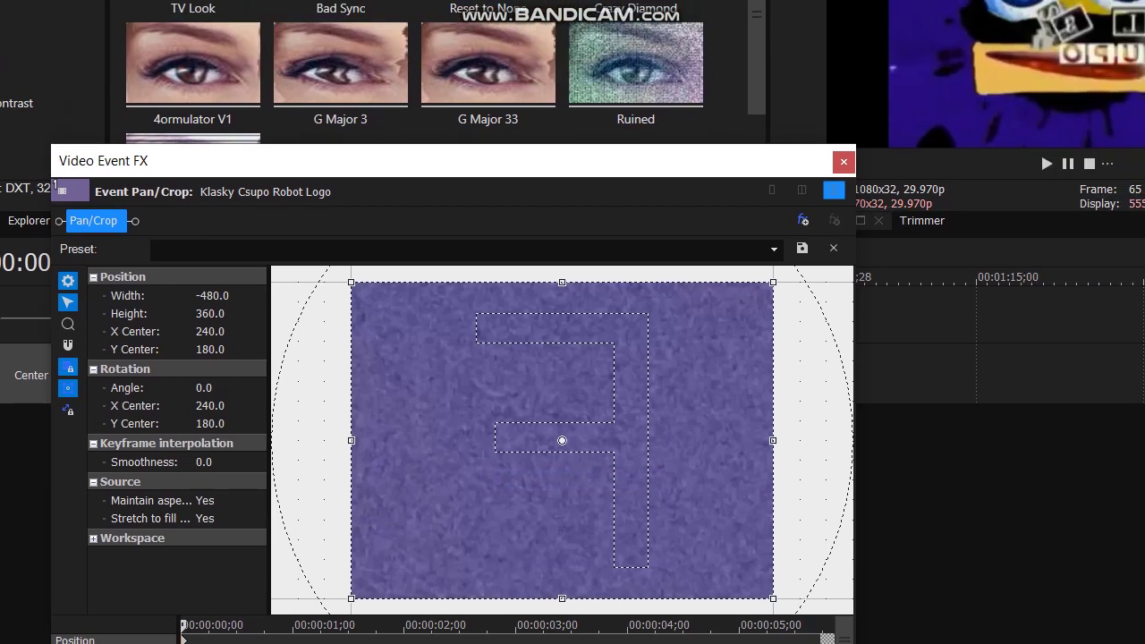
{"action": "left_click", "coordinate": [843, 162]}
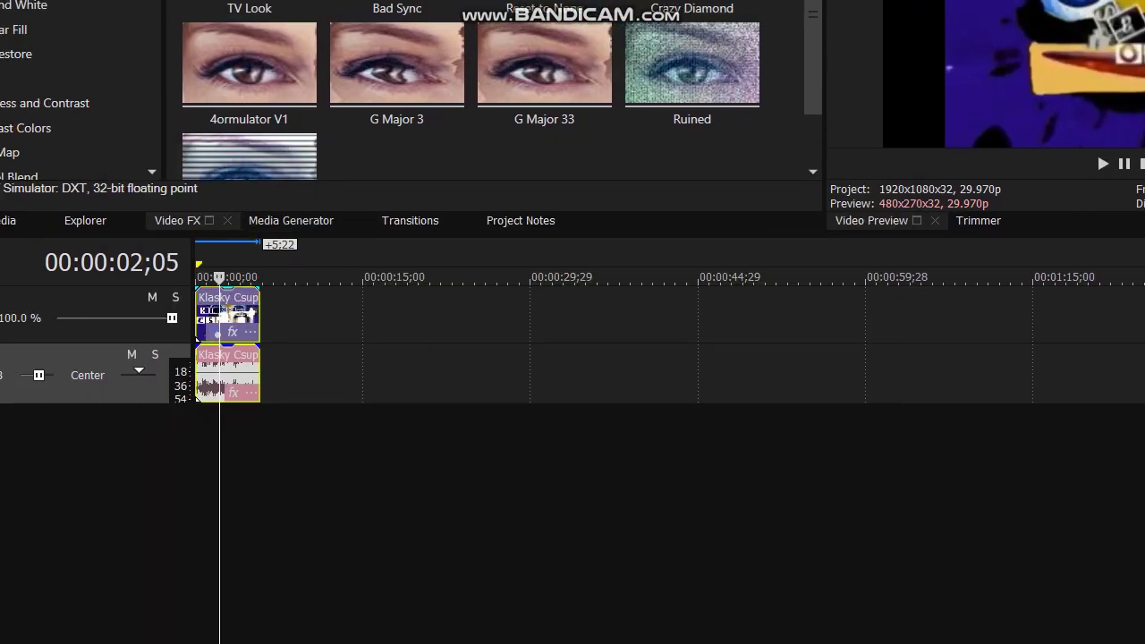
Time-stretch the clip's grouped video and audio events to a length of about 00:00:09;28.
{"action": "left_click", "coordinate": [288, 272]}
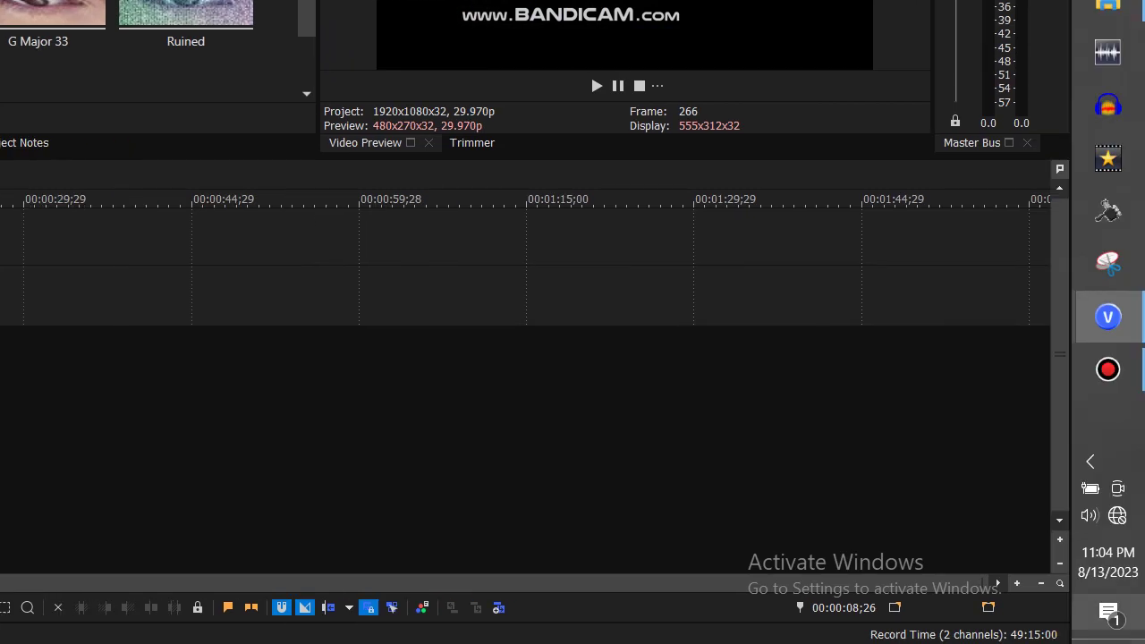
{"action": "key", "text": "Up"}
{"action": "key", "text": "Up"}
{"action": "key", "text": "Up"}
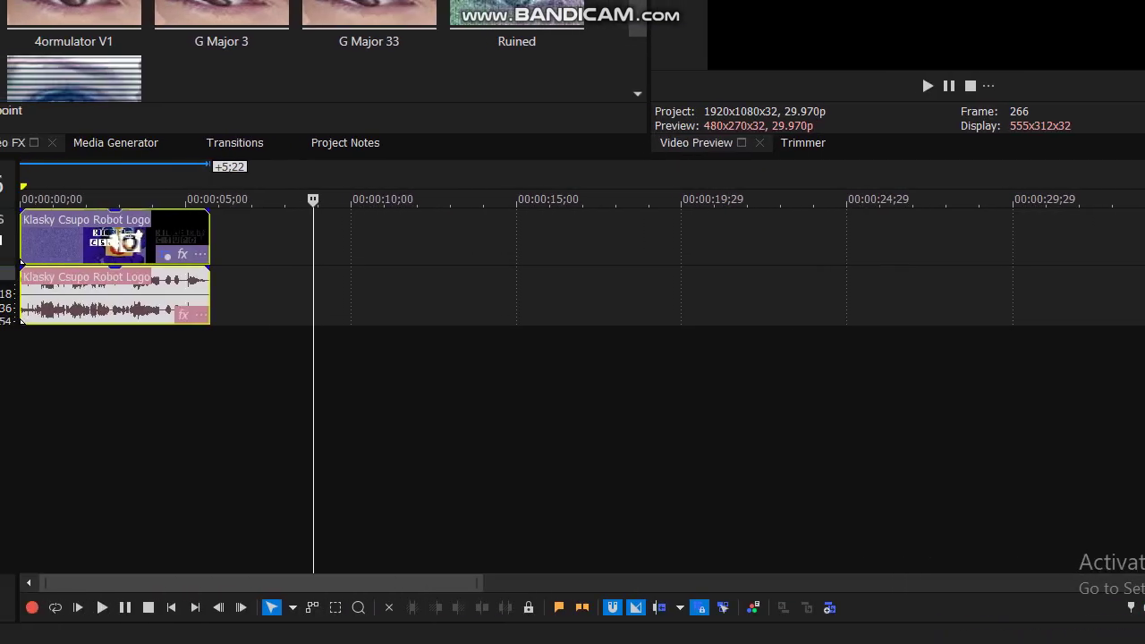
{"action": "left_click_drag", "start_coordinate": [271, 237], "coordinate": [412, 237]}
Lock the audio event's pitch to its stretch and set the pitch change to -10.
{"action": "right_click", "coordinate": [367, 250]}
{"action": "left_click", "coordinate": [407, 630]}
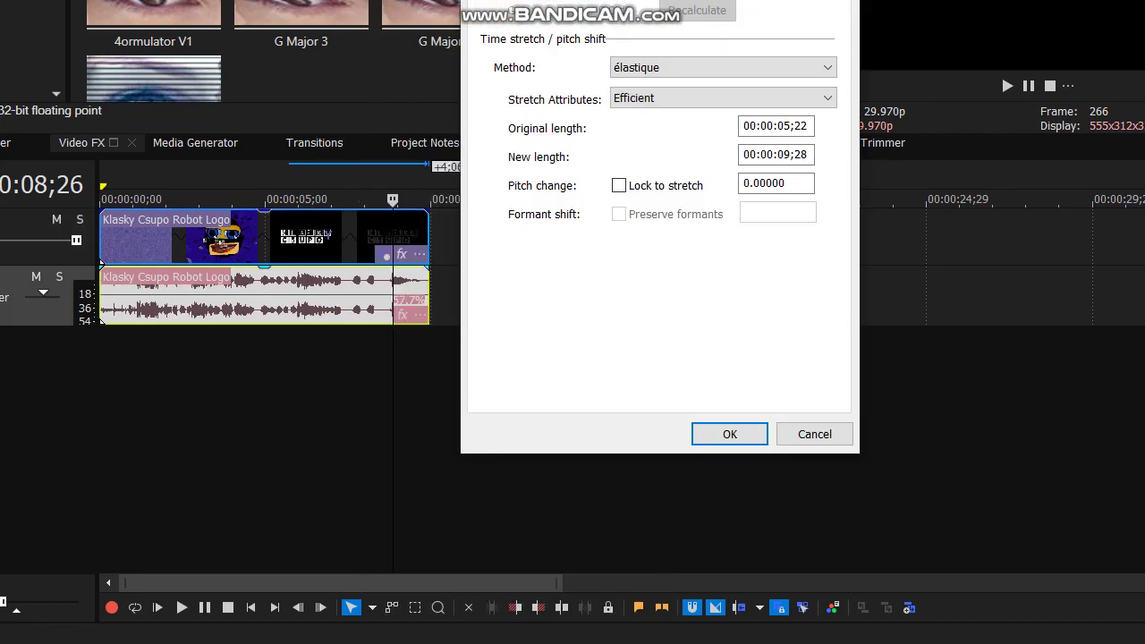
{"action": "left_click", "coordinate": [618, 185]}
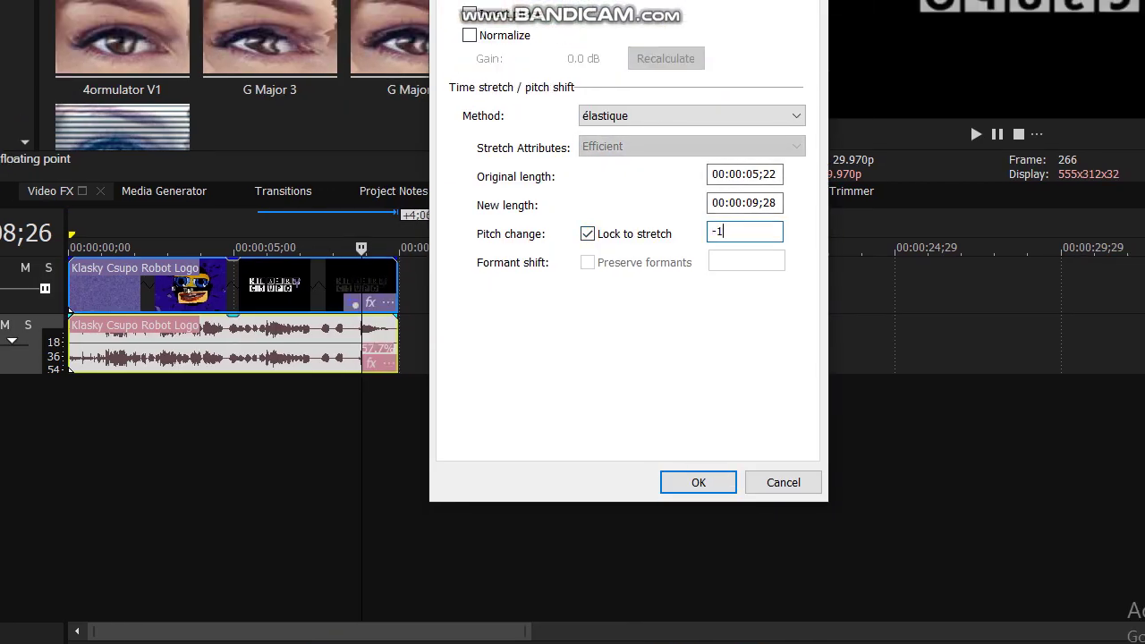
{"action": "key", "text": "Return"}
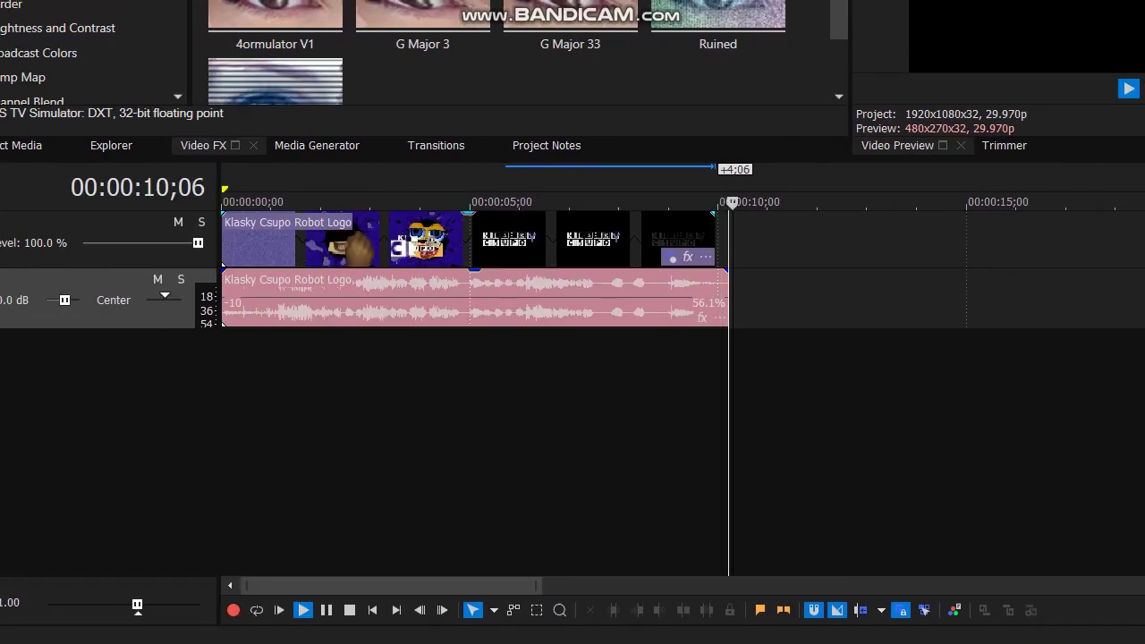
Examine frame by frame where the audio event ends, placing the playhead at 00:00:10;07.
{"action": "key", "text": "Right"}
{"action": "key", "text": "Right"}
{"action": "key", "text": "Right"}
{"action": "key", "text": "Right"}
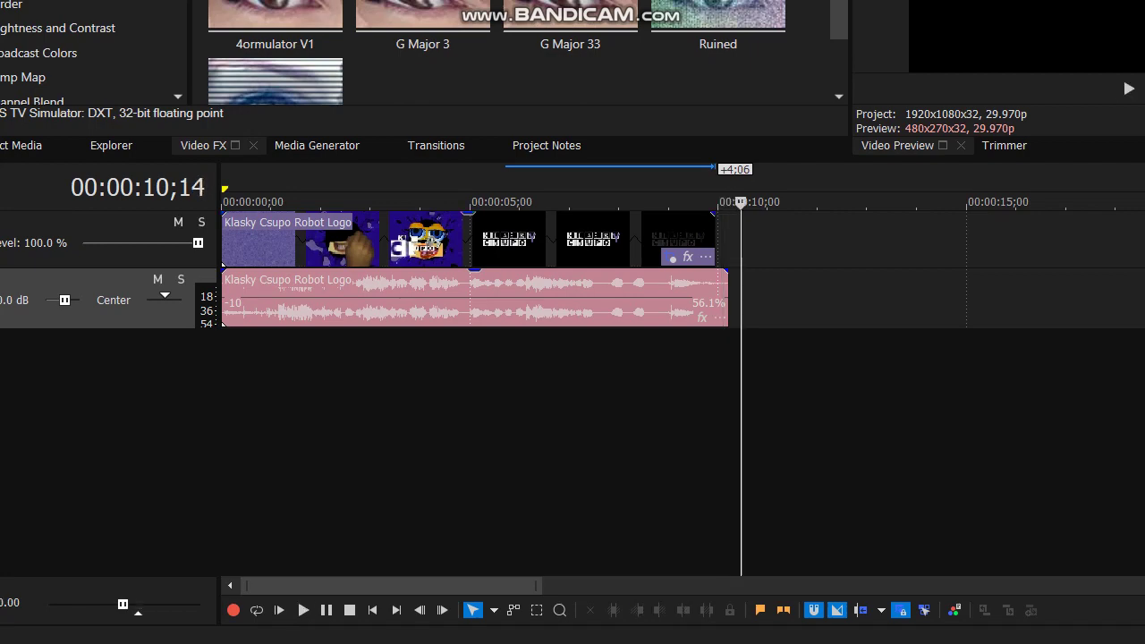
{"action": "key", "text": "Up"}
{"action": "key", "text": "Up"}
{"action": "key", "text": "Up"}
{"action": "key", "text": "Up"}
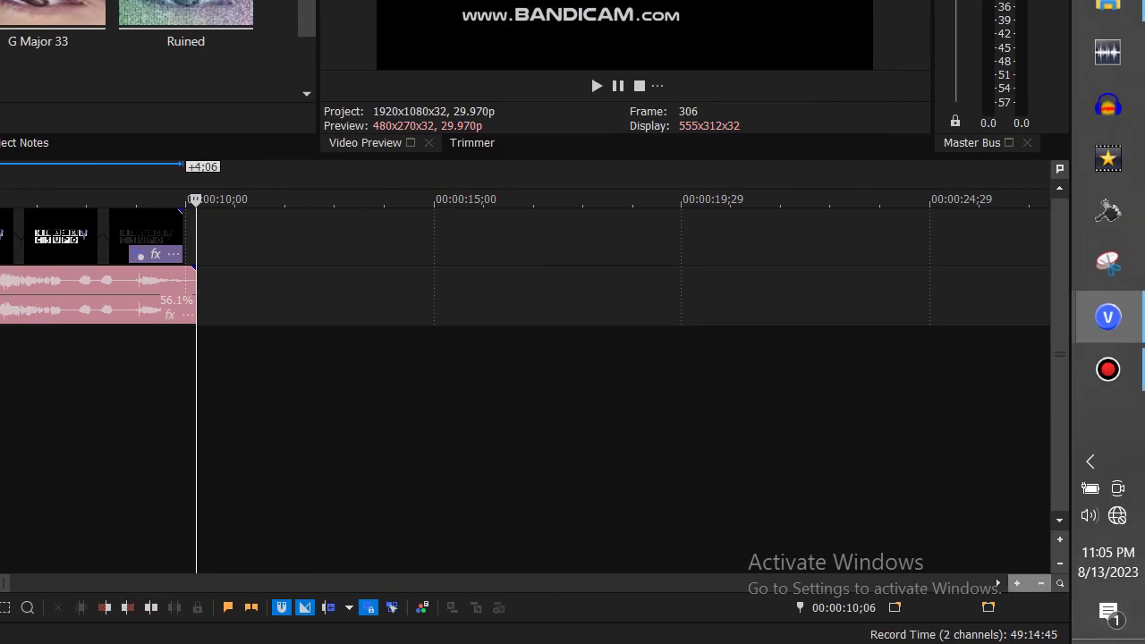
{"action": "key", "text": "Up"}
{"action": "key", "text": "Up"}
{"action": "key", "text": "Up"}
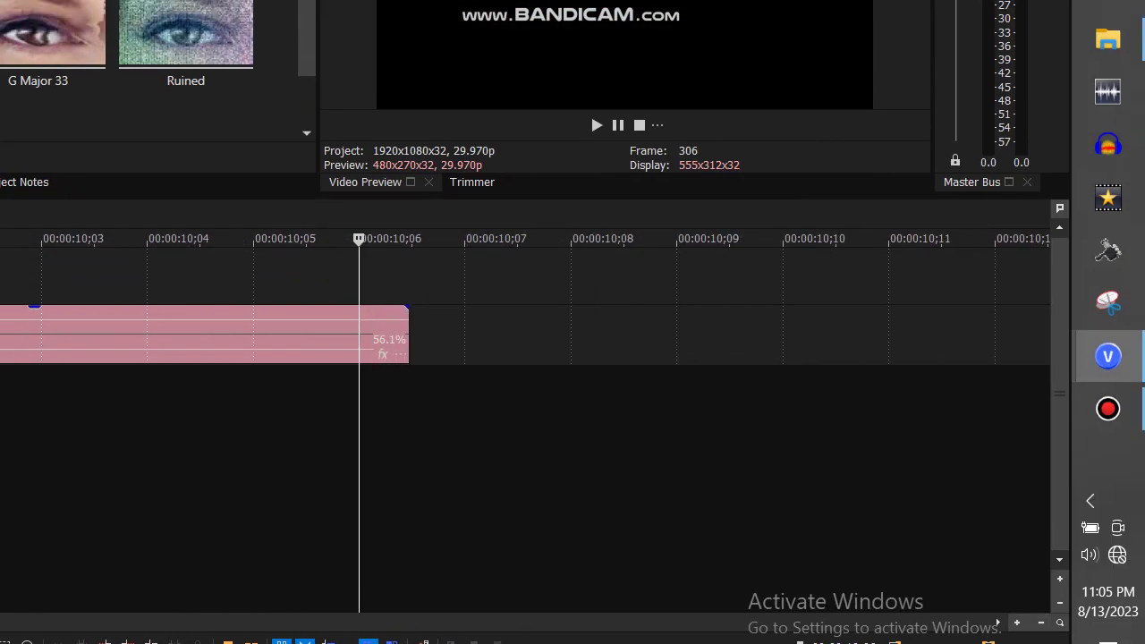
{"action": "key", "text": "Right"}
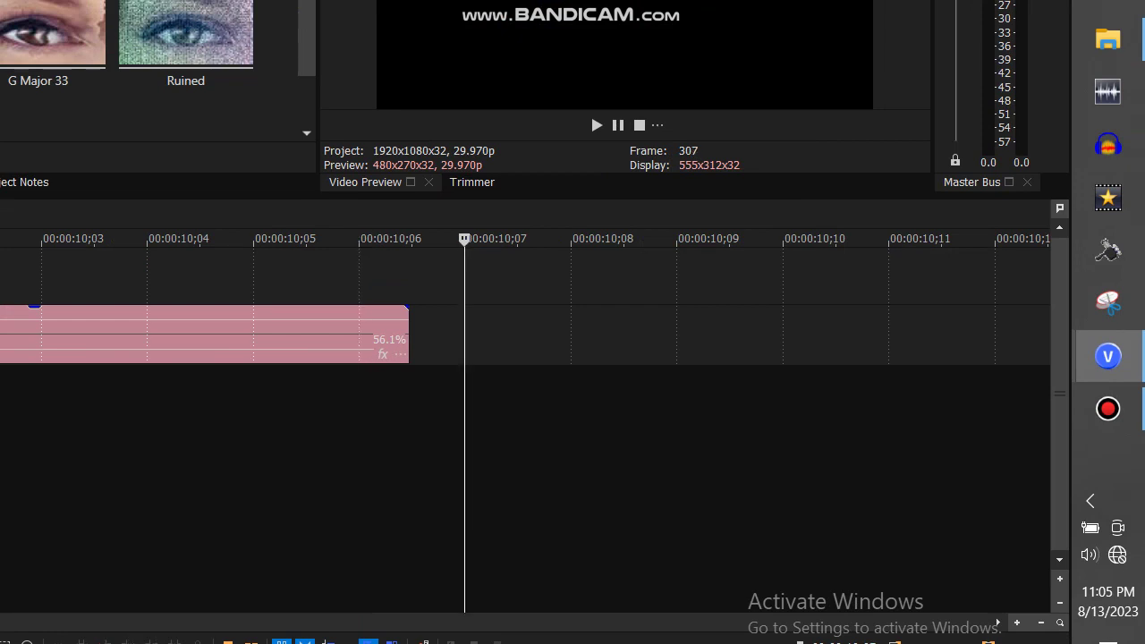
{"action": "key", "text": "Down"}
{"action": "key", "text": "Down"}
{"action": "key", "text": "Down"}
{"action": "key", "text": "Down"}
{"action": "key", "text": "Down"}
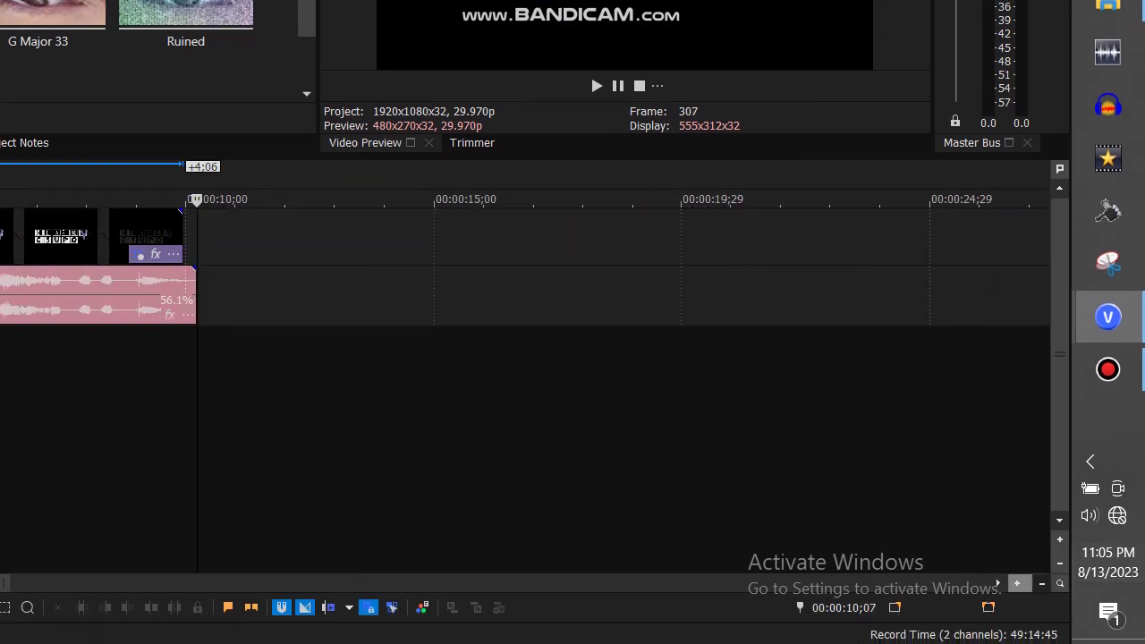
{"action": "right_click", "coordinate": [516, 295]}
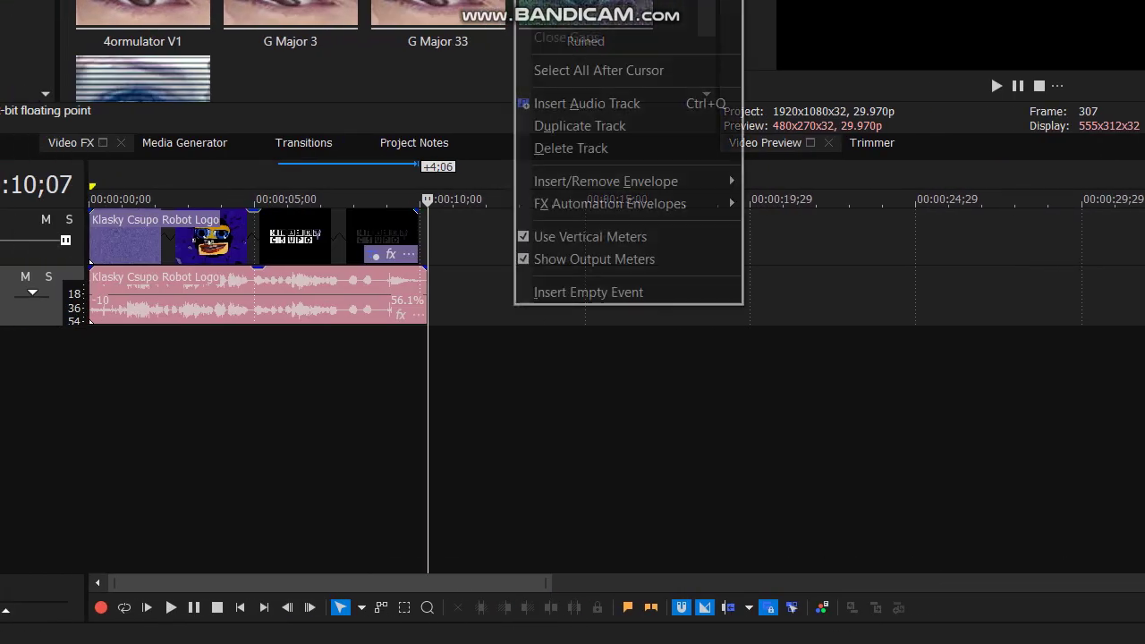
{"action": "left_click", "coordinate": [579, 126]}
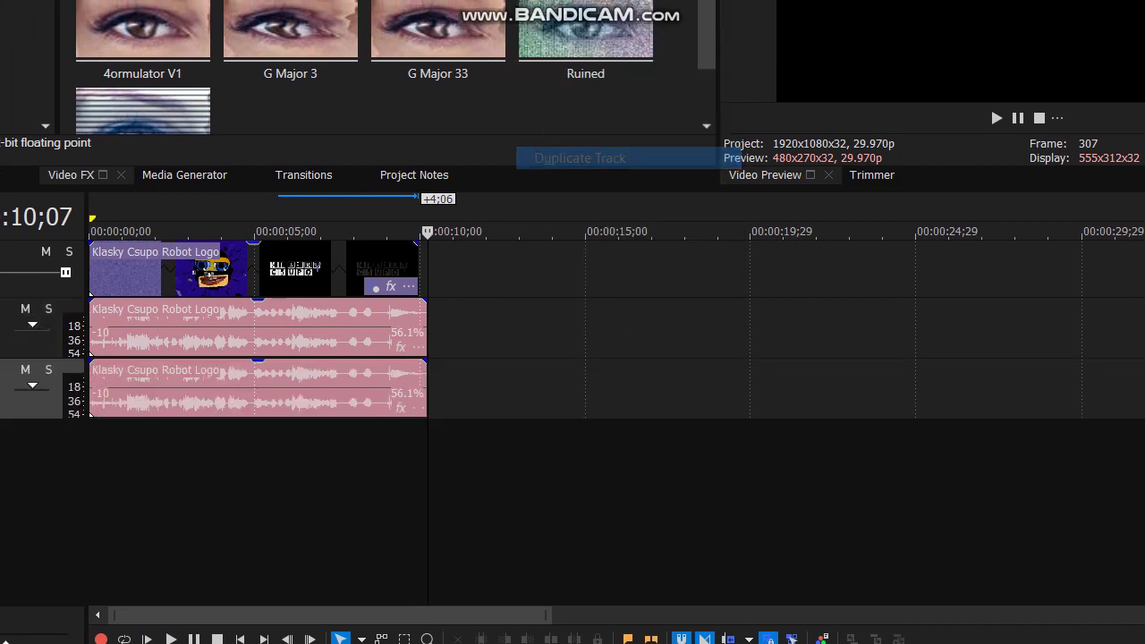
{"action": "right_click", "coordinate": [501, 300]}
{"action": "left_click", "coordinate": [556, 176]}
Stretch the video event to end together with the audio event, and reverse both events.
{"action": "left_click", "coordinate": [327, 238]}
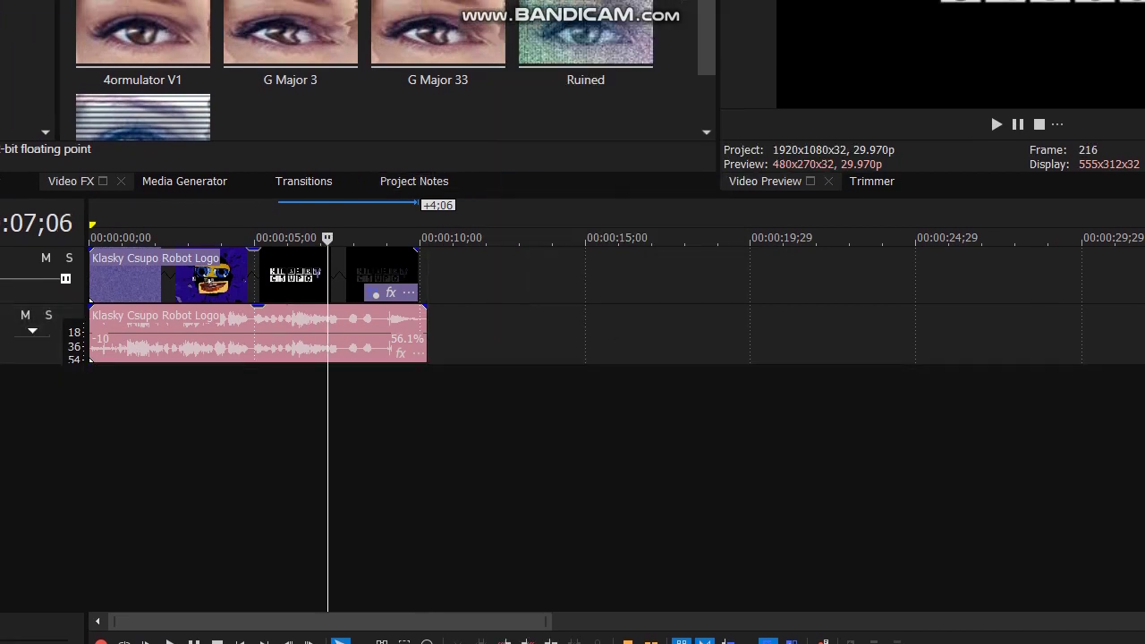
{"action": "key", "text": "ctrl+a"}
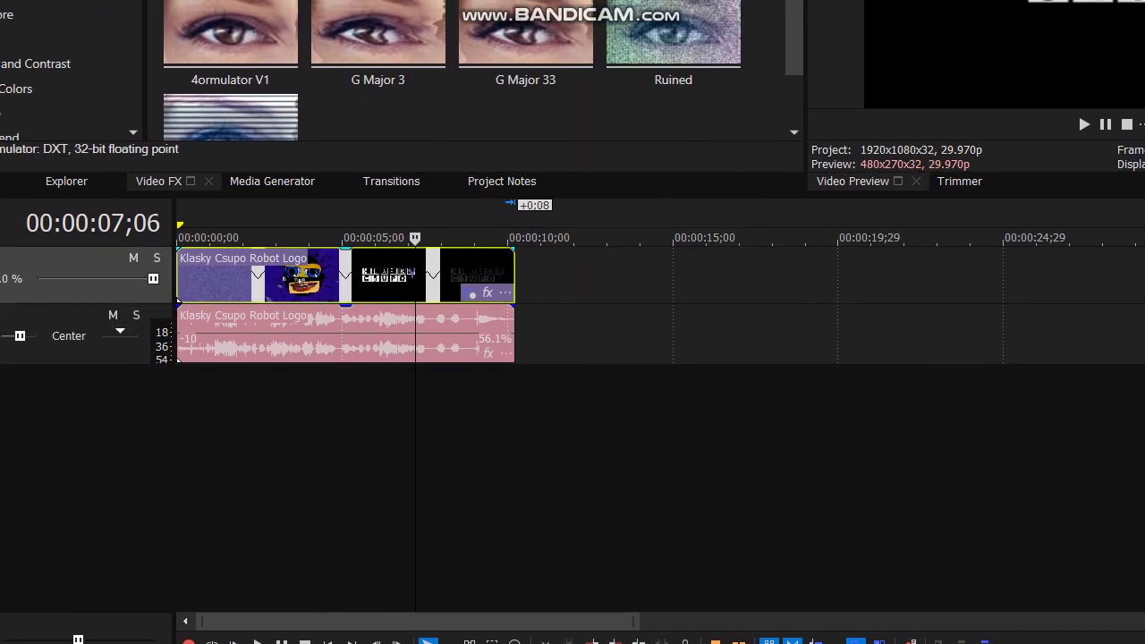
{"action": "key", "text": "space"}
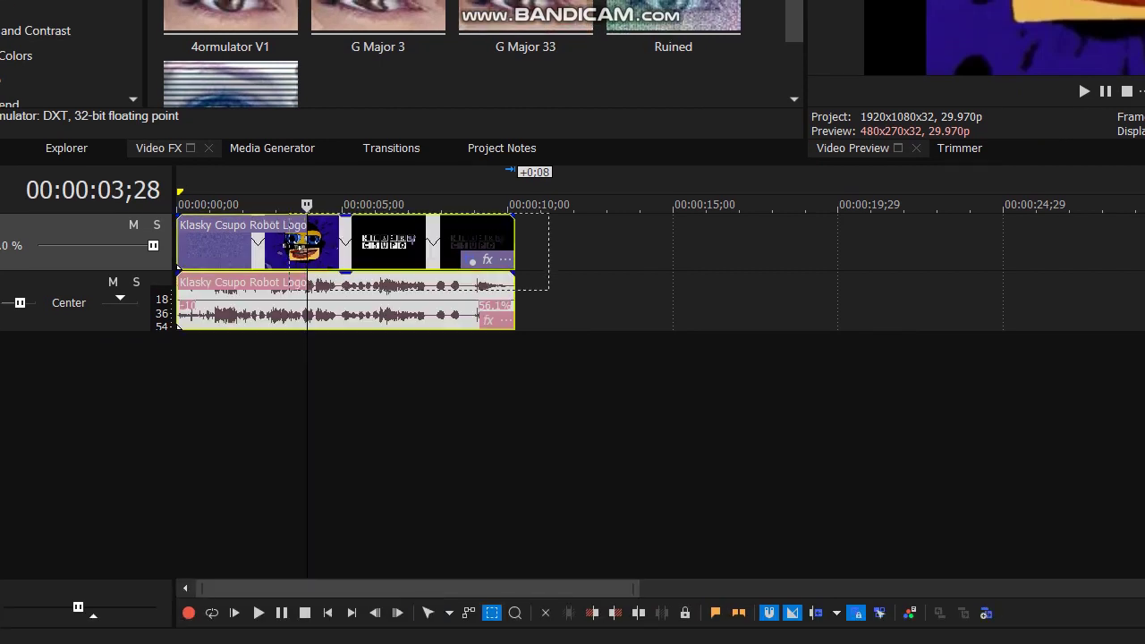
{"action": "right_click", "coordinate": [279, 240]}
{"action": "left_click", "coordinate": [329, 329]}
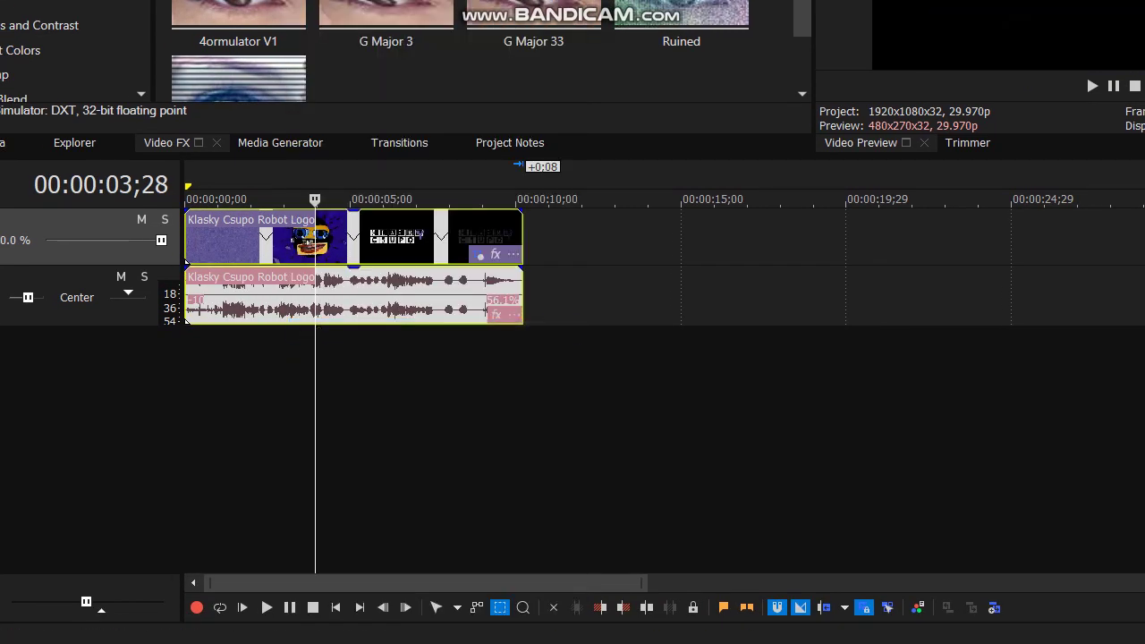
Give the reversed audio event a pitch change of 4 with Lock to stretch off and Pro stretch attributes.
{"action": "left_click", "coordinate": [411, 299]}
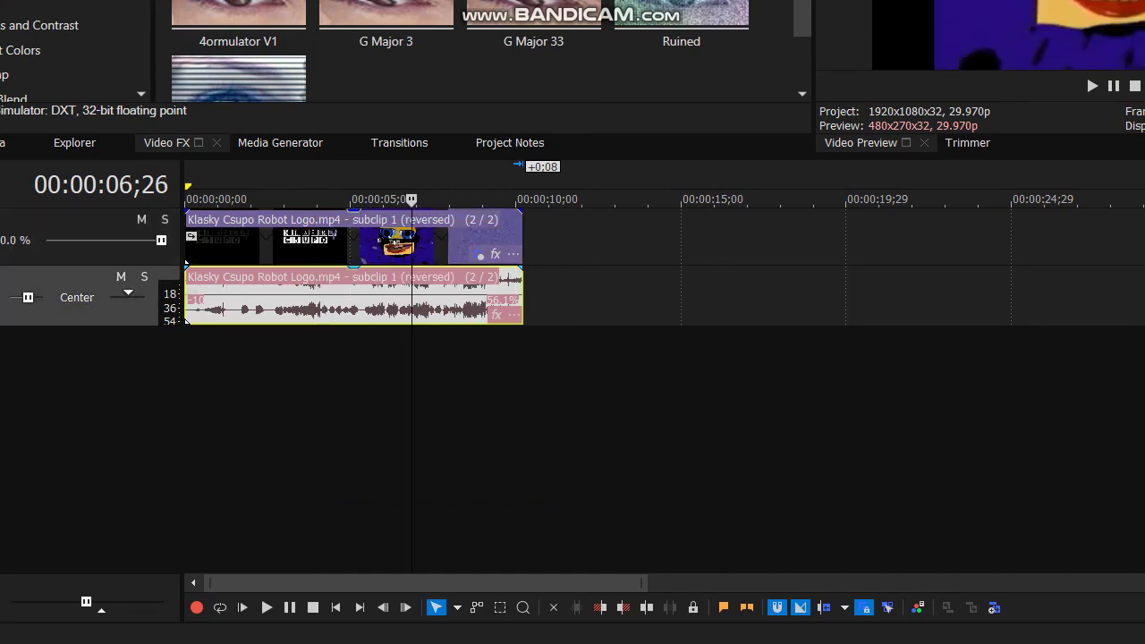
{"action": "right_click", "coordinate": [411, 300]}
{"action": "left_click", "coordinate": [460, 626]}
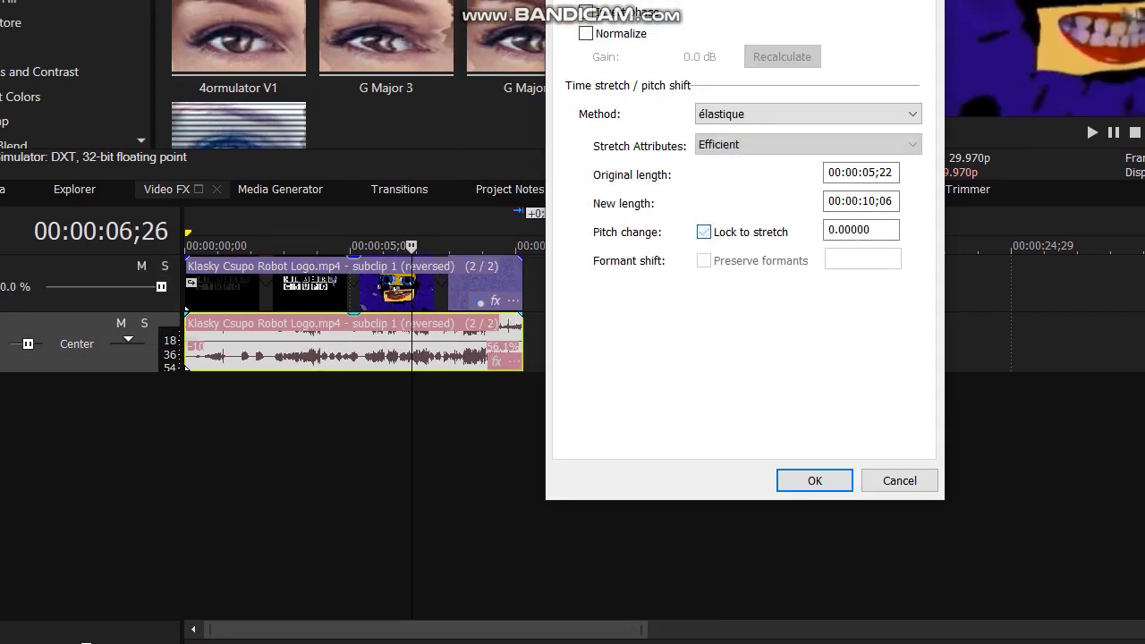
{"action": "left_click", "coordinate": [704, 231]}
{"action": "type", "text": "4"}
{"action": "left_click", "coordinate": [778, 144]}
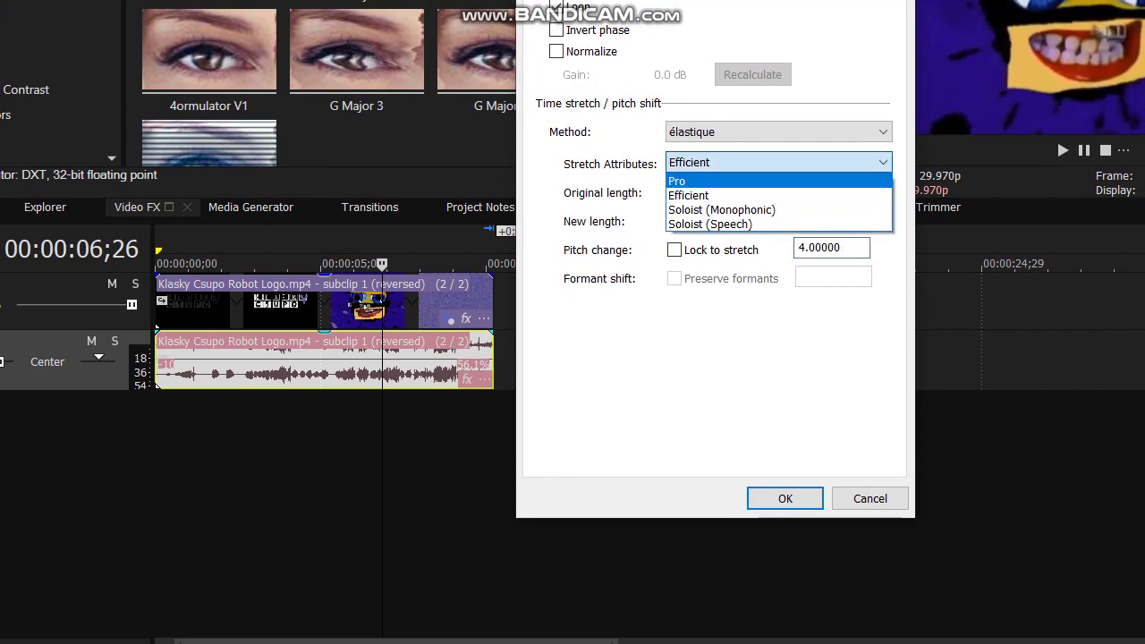
{"action": "left_click", "coordinate": [706, 161]}
{"action": "key", "text": "Return"}
Duplicate the audio track and set the pitch change of the copied event to -20.
{"action": "right_click", "coordinate": [529, 336]}
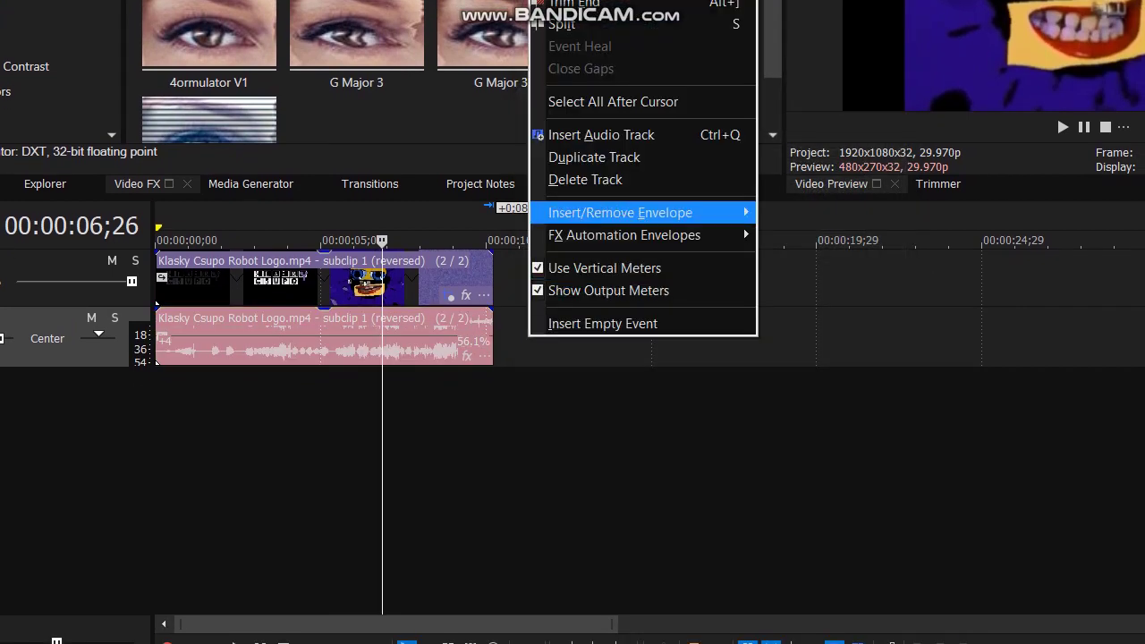
{"action": "left_click", "coordinate": [586, 156]}
{"action": "right_click", "coordinate": [393, 407]}
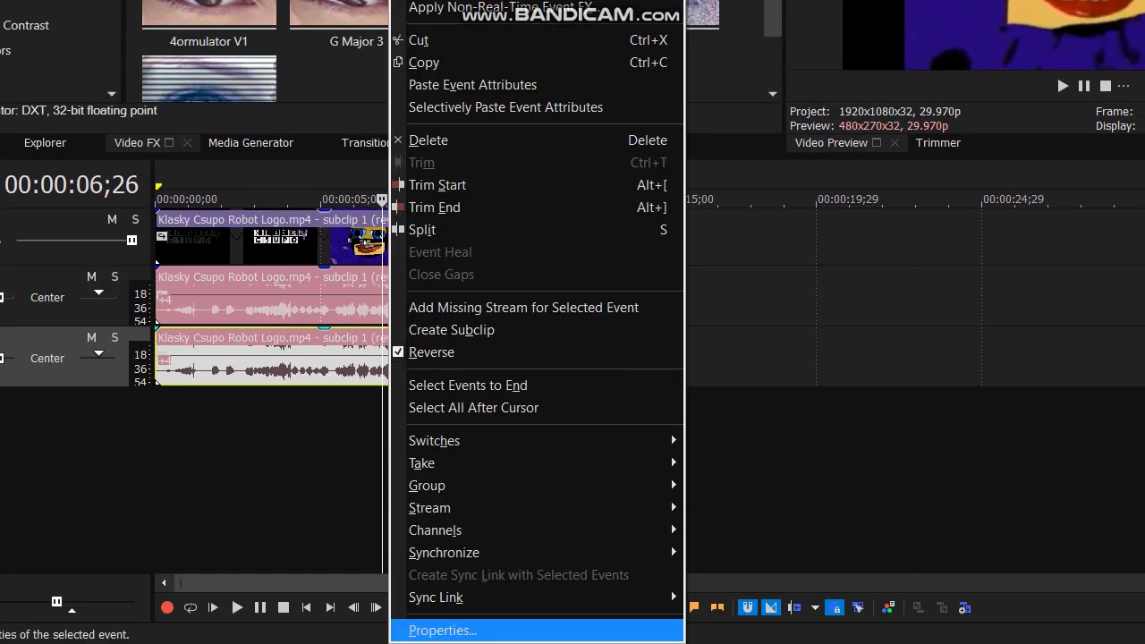
{"action": "left_click", "coordinate": [429, 629]}
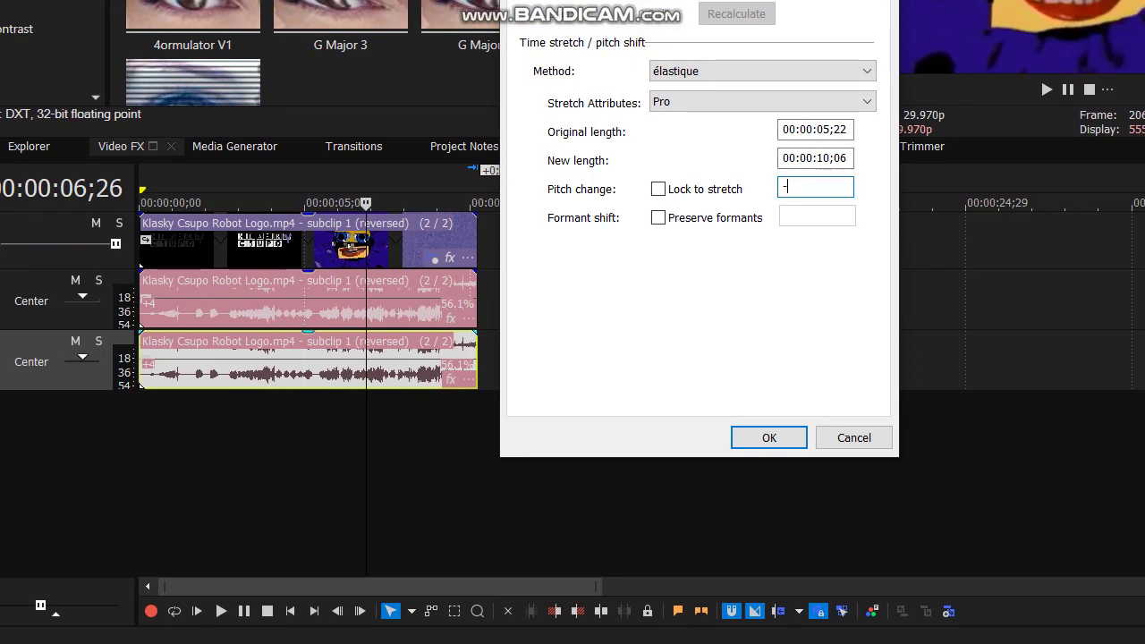
{"action": "type", "text": "-20"}
{"action": "key", "text": "Return"}
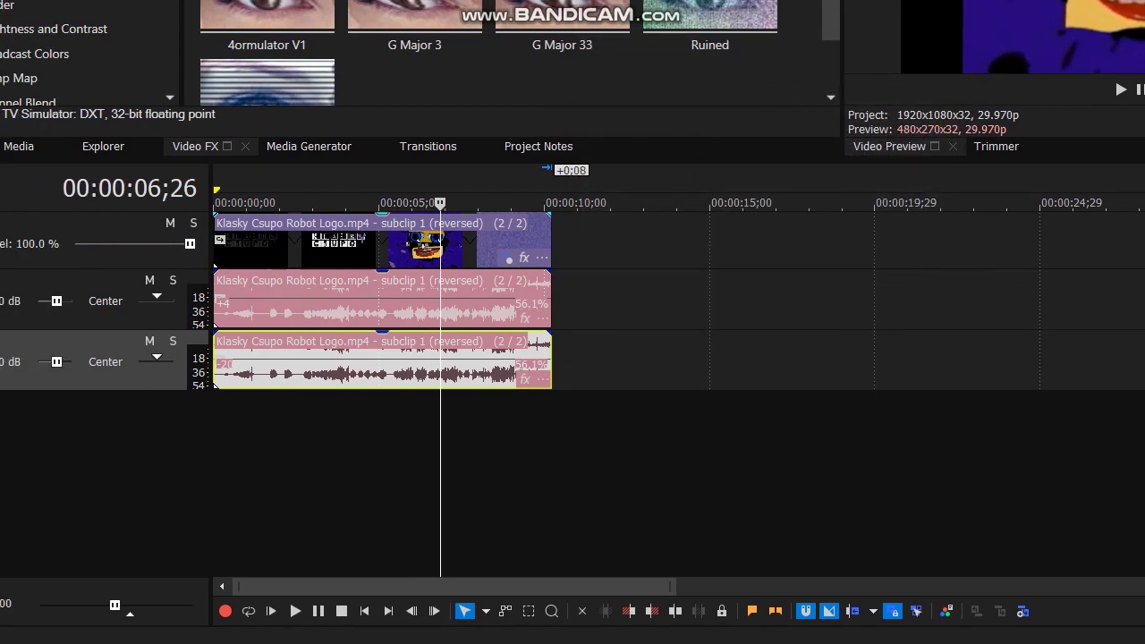
Add the Gradient Map effect to the reversed video event.
{"action": "scroll", "coordinate": [116, 282], "scroll_direction": "down", "scroll_amount": 10}
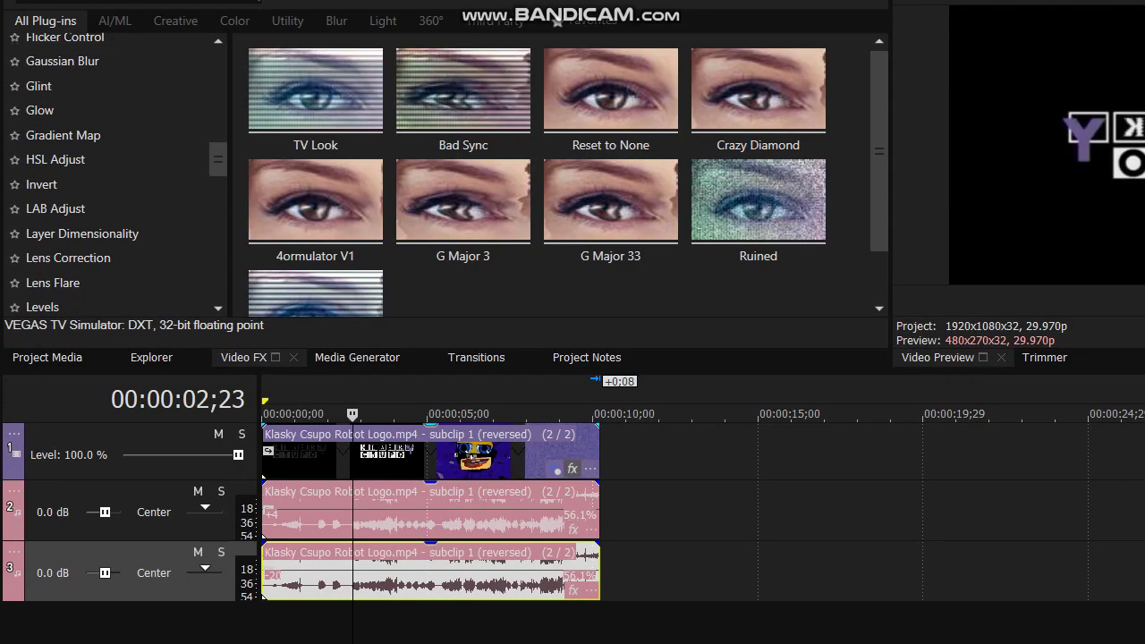
{"action": "left_click", "coordinate": [572, 468]}
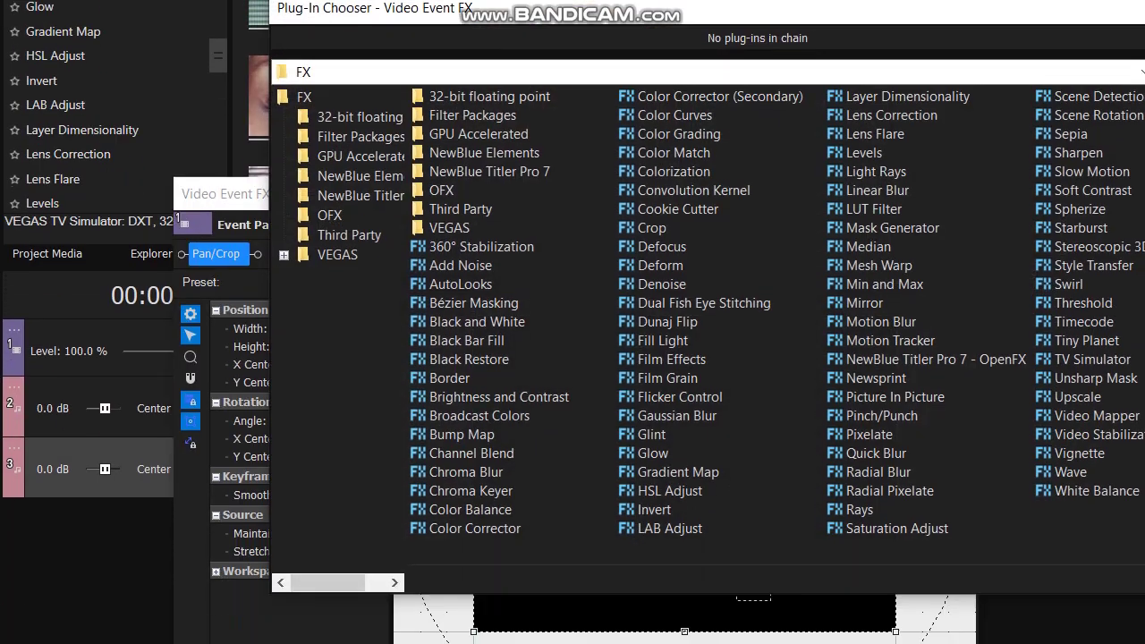
{"action": "double_click", "coordinate": [678, 472]}
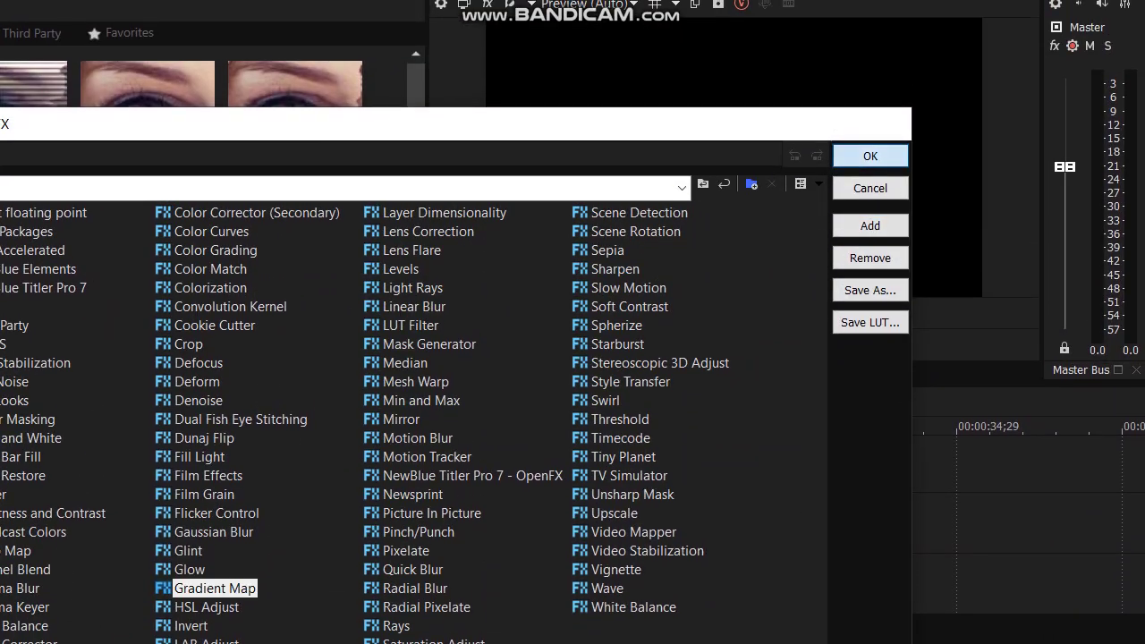
{"action": "left_click", "coordinate": [1144, 39]}
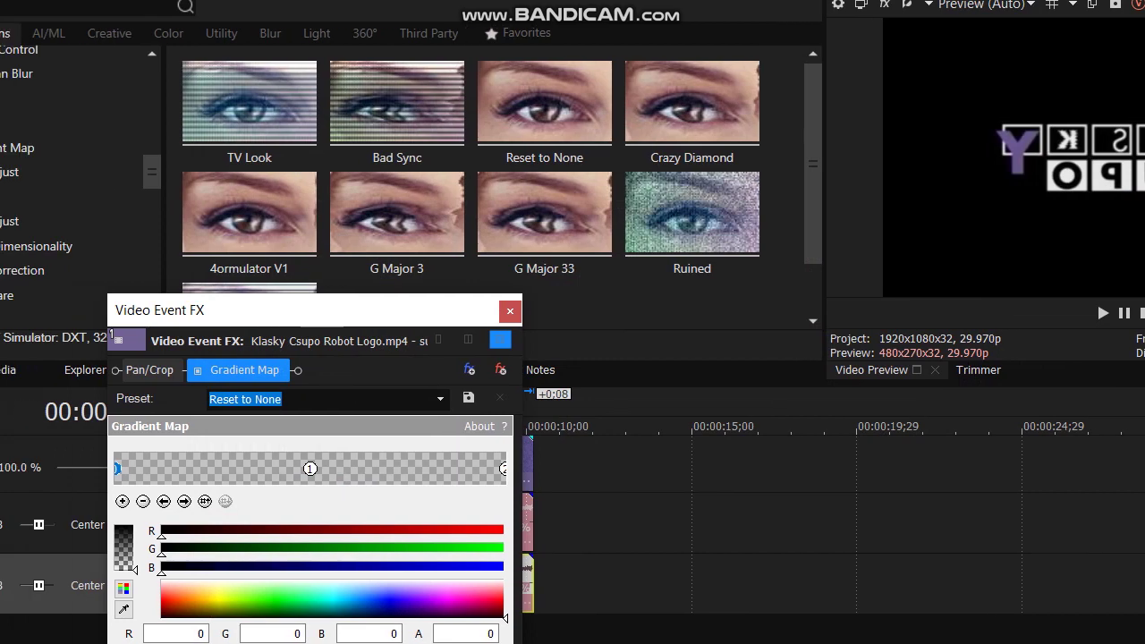
{"action": "left_click_drag", "start_coordinate": [242, 309], "coordinate": [553, 338]}
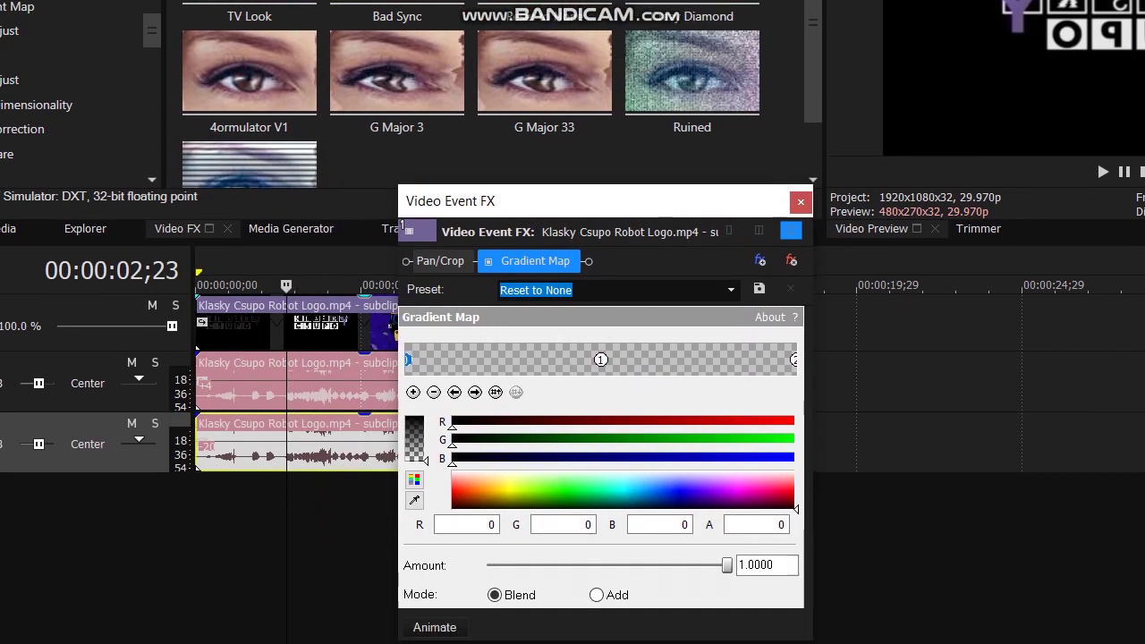
Set the first Gradient Map stop to opaque dark red with red 100, green 0, blue 0 and alpha 255.
{"action": "left_click_drag", "start_coordinate": [486, 479], "coordinate": [451, 490]}
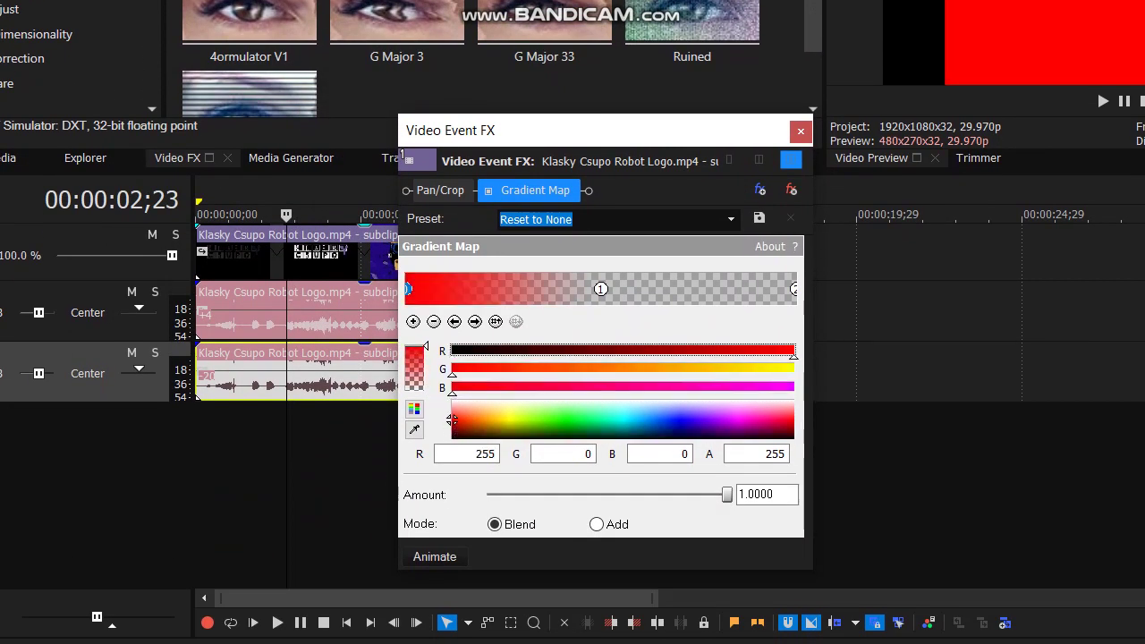
{"action": "double_click", "coordinate": [466, 453]}
{"action": "type", "text": "100"}
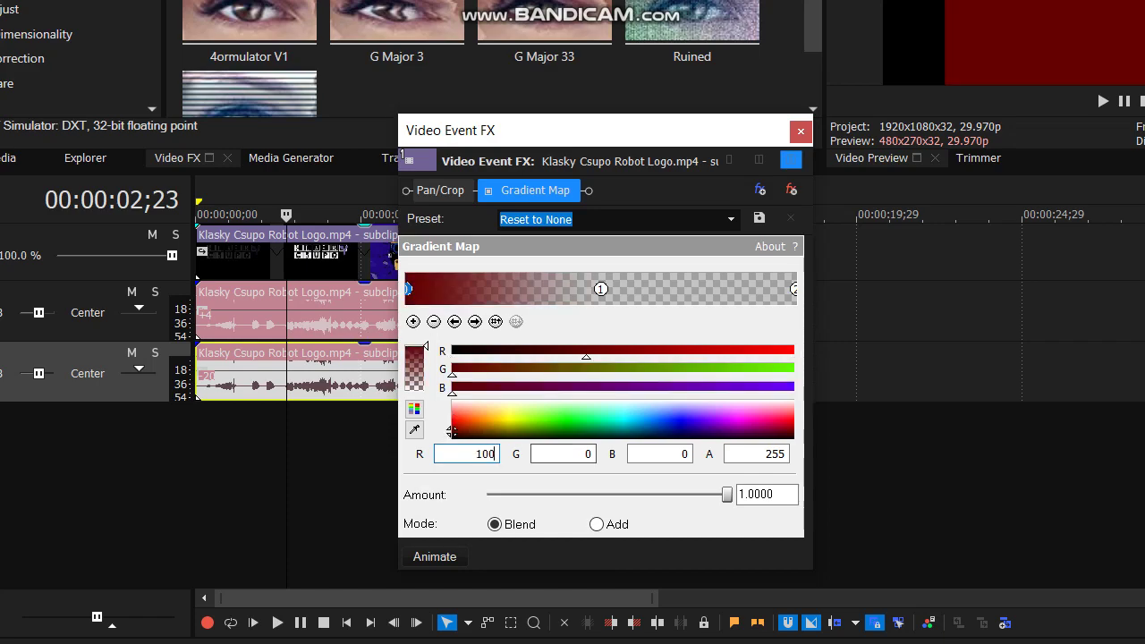
{"action": "left_click", "coordinate": [600, 289]}
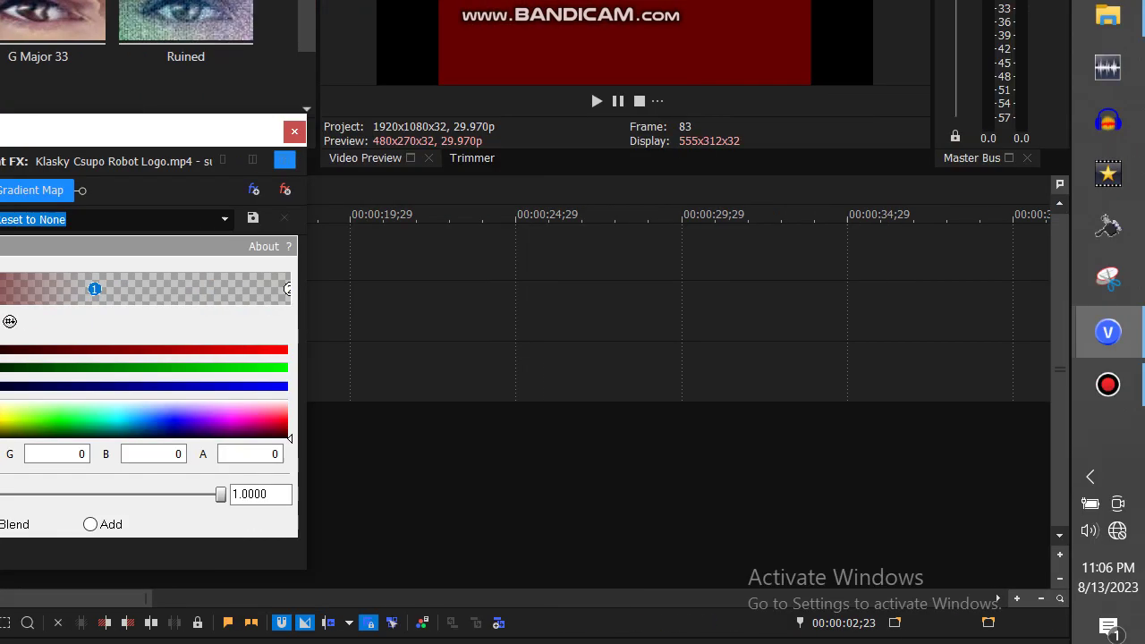
Switch to the other open VEGAS Pro project and look through its timeline for an event with the reference gradient colours.
{"action": "mouse_move", "coordinate": [1107, 332]}
{"action": "left_click", "coordinate": [945, 229]}
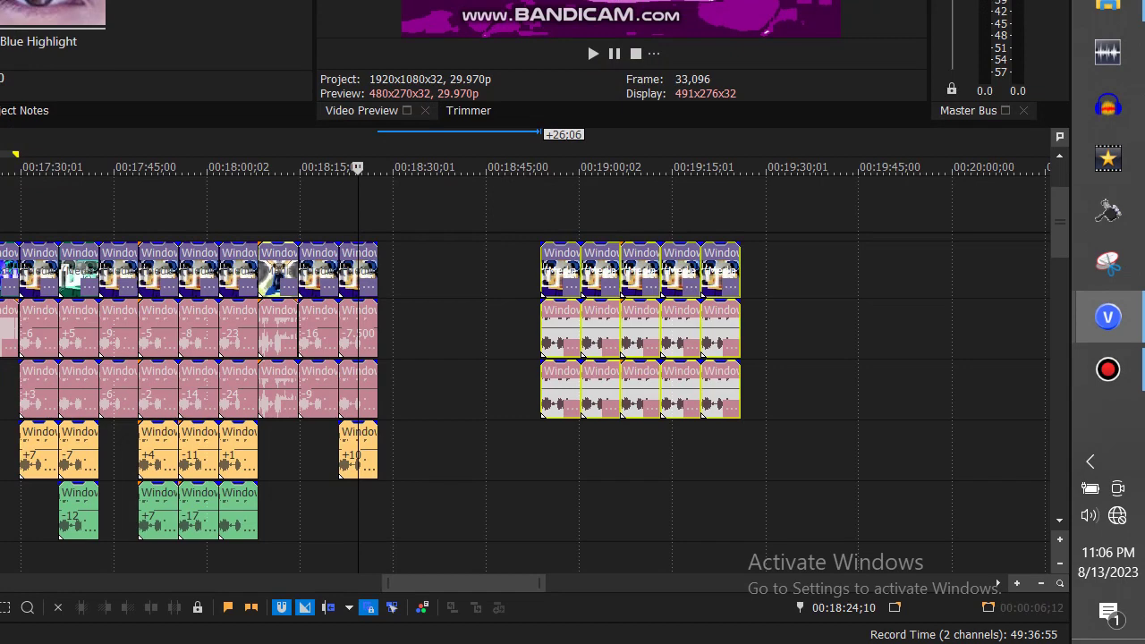
{"action": "key", "text": "Down"}
{"action": "key", "text": "Down"}
{"action": "key", "text": "Down"}
{"action": "key", "text": "Down"}
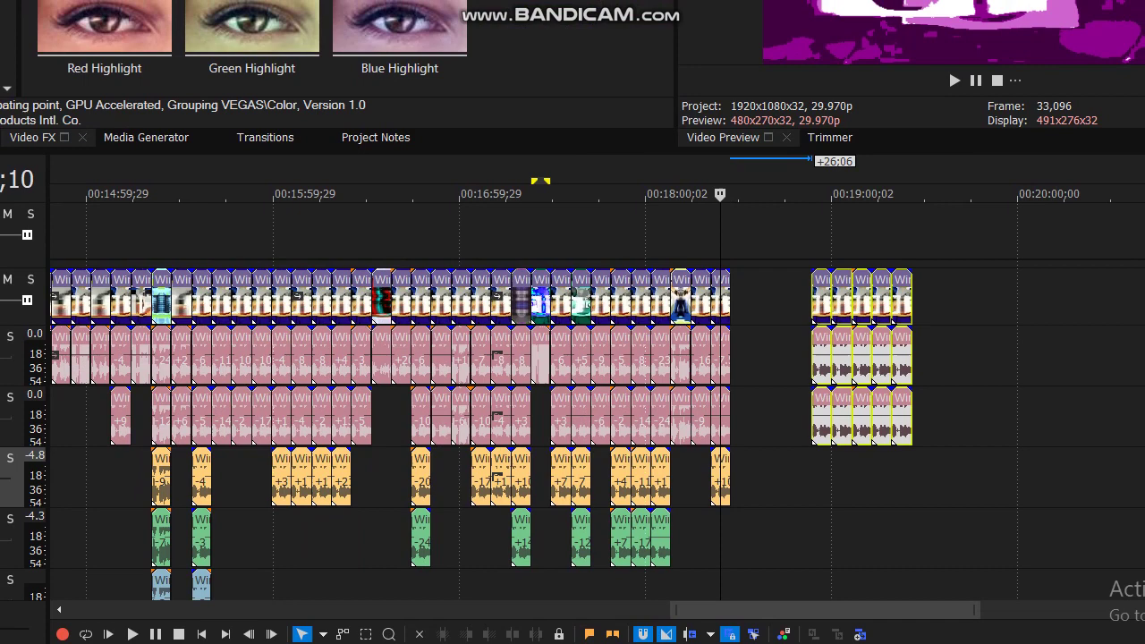
{"action": "left_click", "coordinate": [299, 224]}
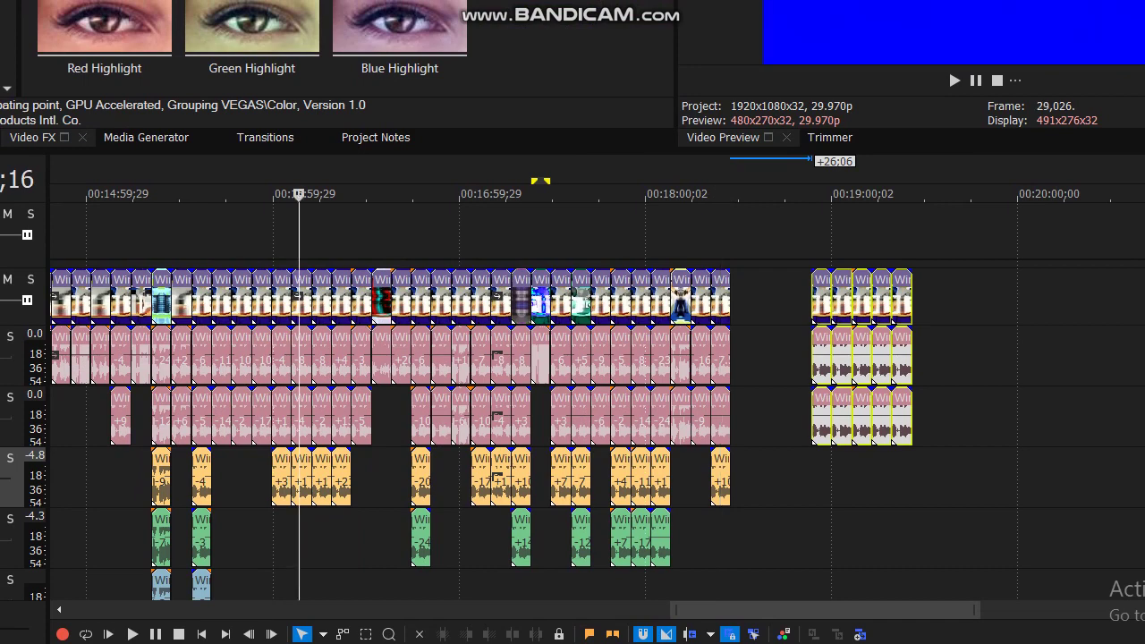
{"action": "left_click", "coordinate": [281, 223]}
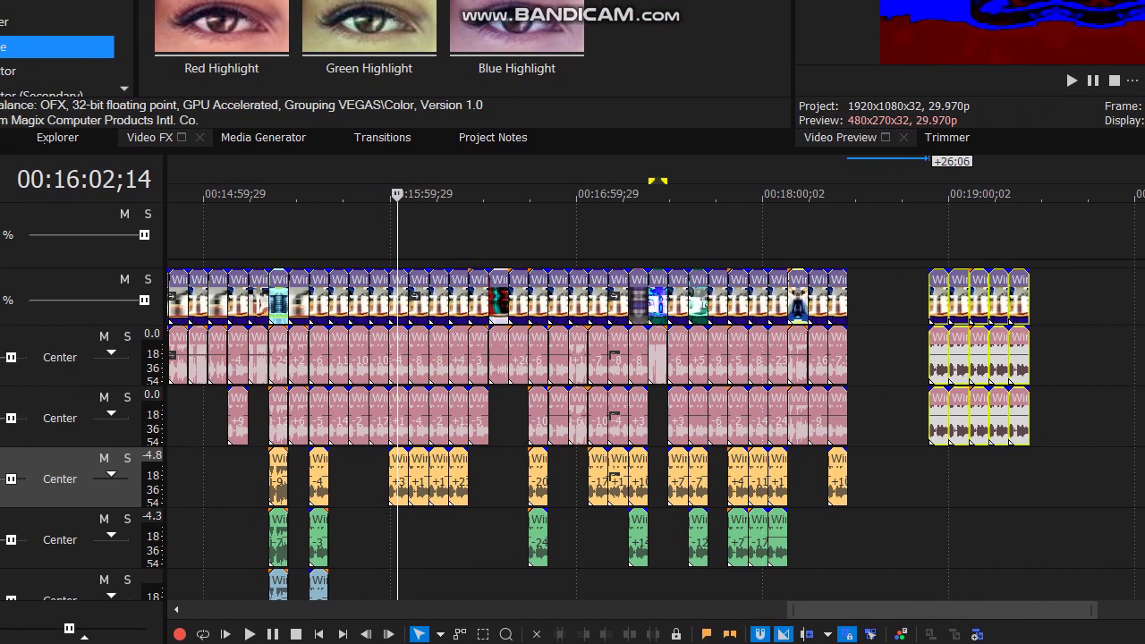
{"action": "left_click", "coordinate": [276, 223]}
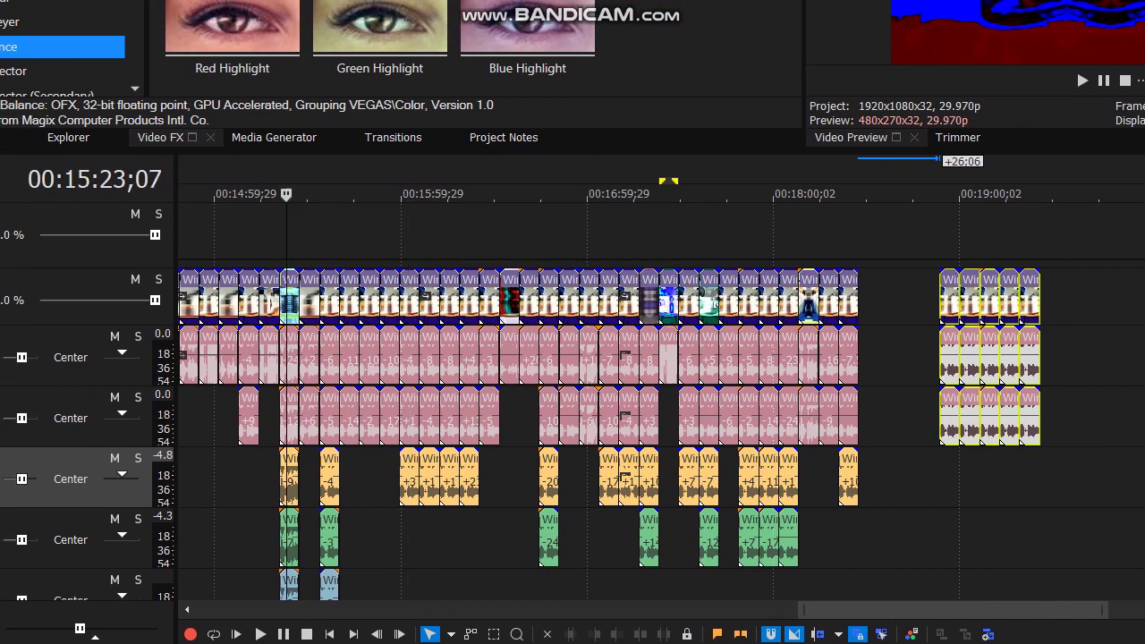
{"action": "left_click", "coordinate": [358, 223]}
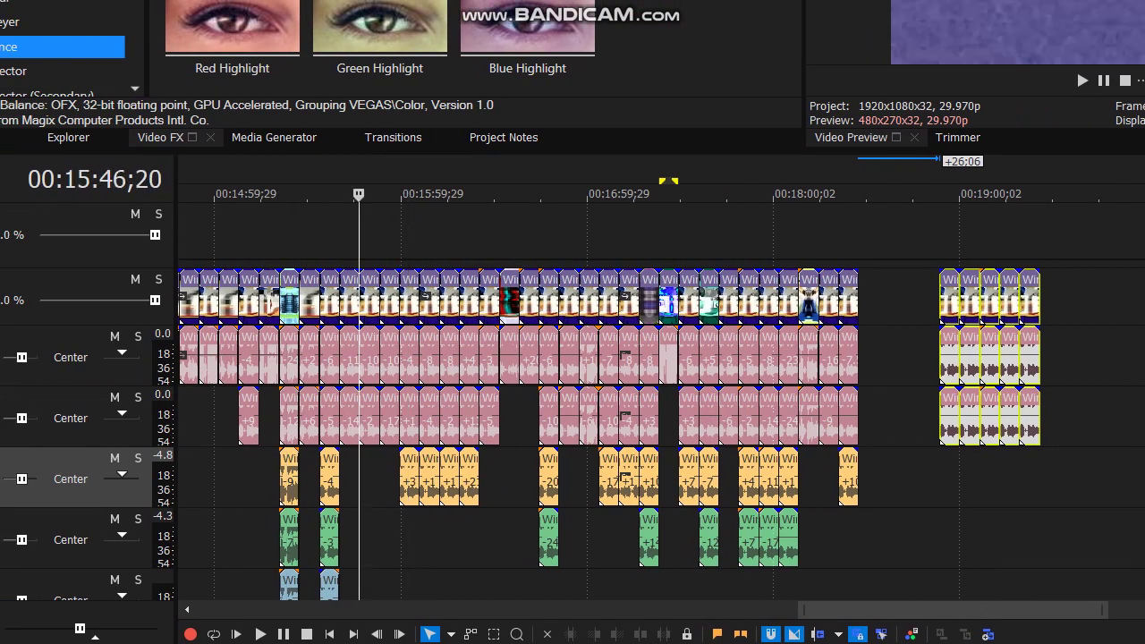
{"action": "left_click", "coordinate": [381, 224]}
{"action": "left_click", "coordinate": [399, 224]}
{"action": "left_click", "coordinate": [418, 223]}
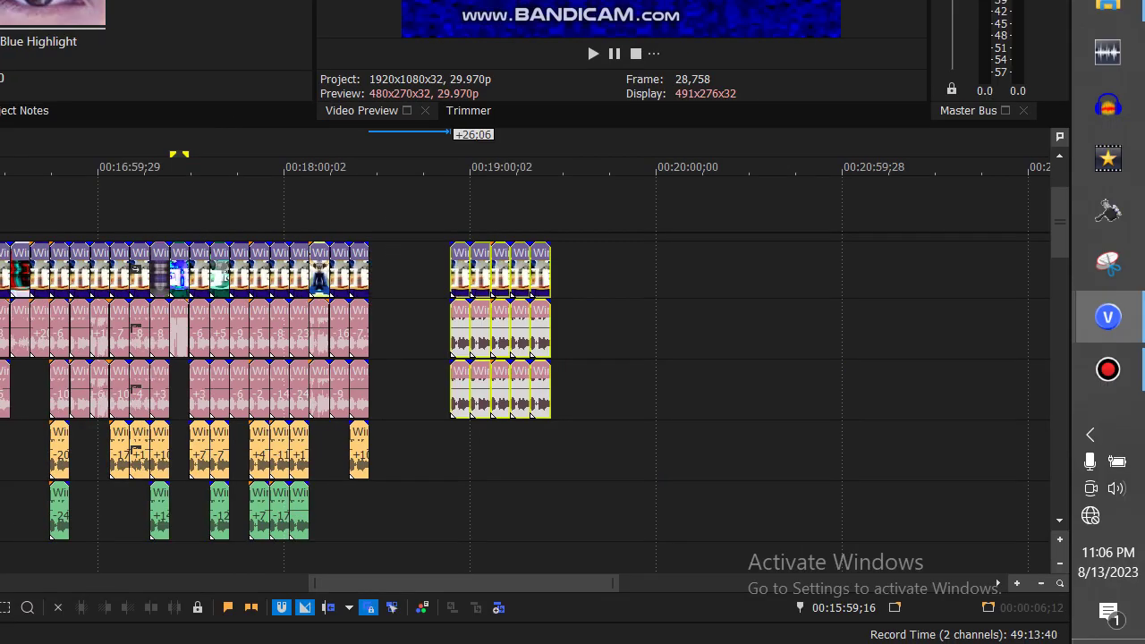
Open the effects of the event at 00:15:59;16 and examine the stops of its G-Major 1250 Gradient Map preset.
{"action": "left_click", "coordinate": [1017, 583]}
{"action": "left_click", "coordinate": [1017, 583]}
{"action": "left_click", "coordinate": [1017, 583]}
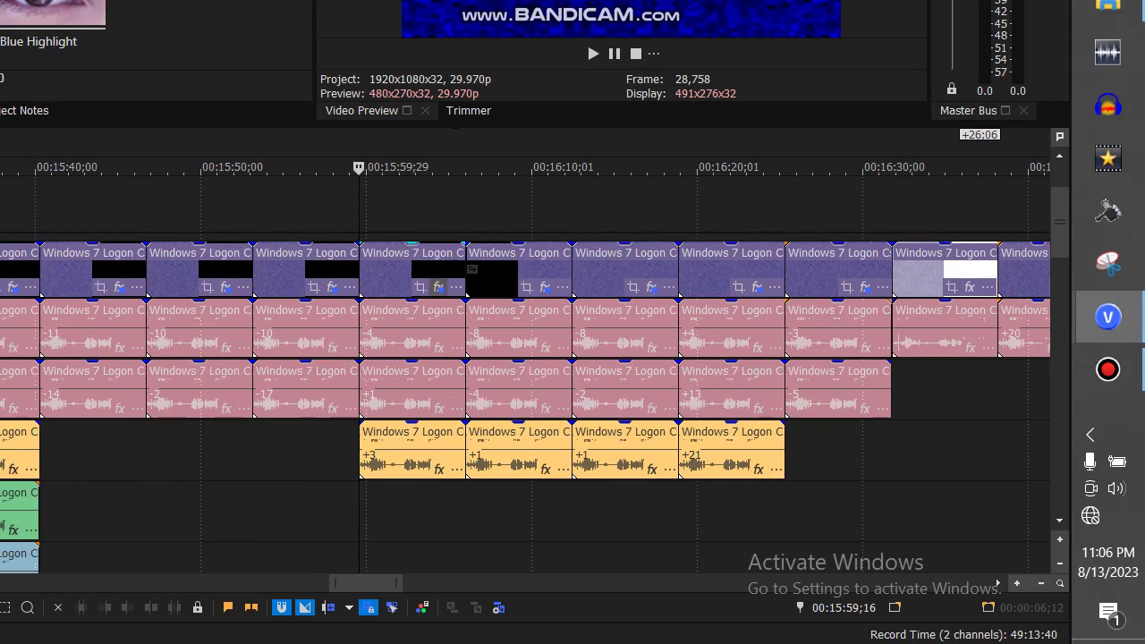
{"action": "left_click", "coordinate": [438, 286]}
{"action": "left_click", "coordinate": [263, 175]}
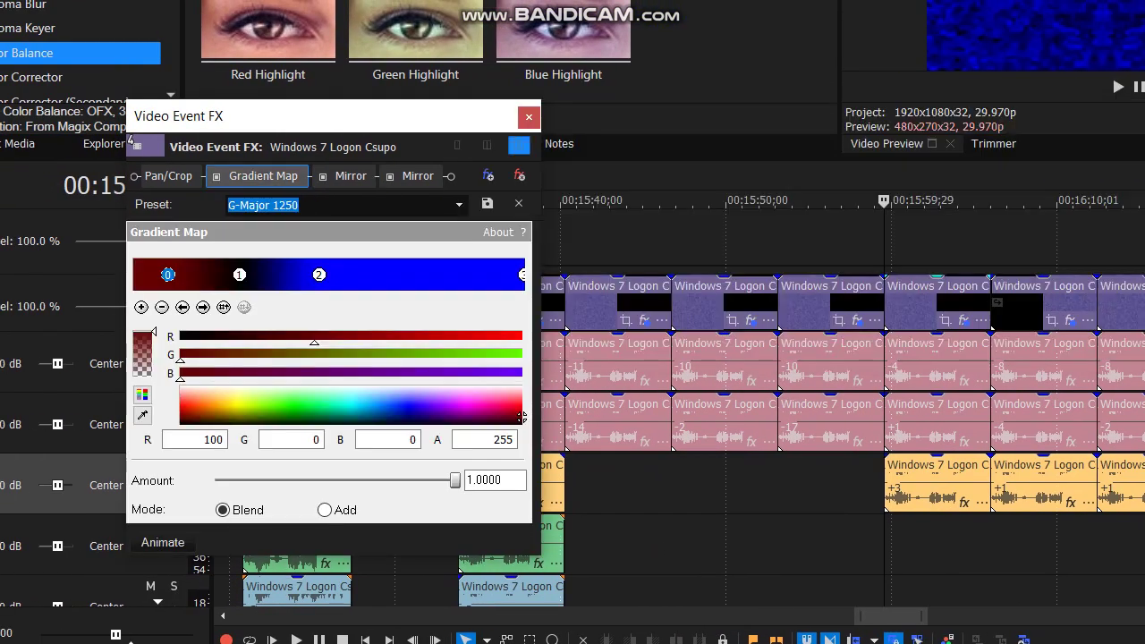
{"action": "left_click", "coordinate": [202, 307]}
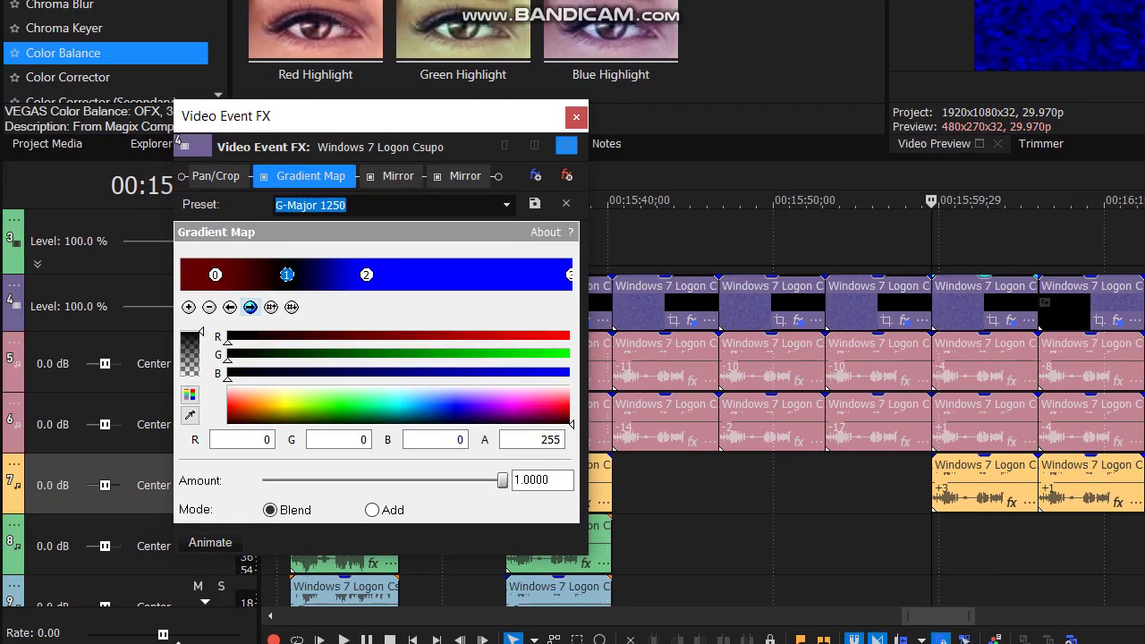
{"action": "left_click", "coordinate": [366, 275]}
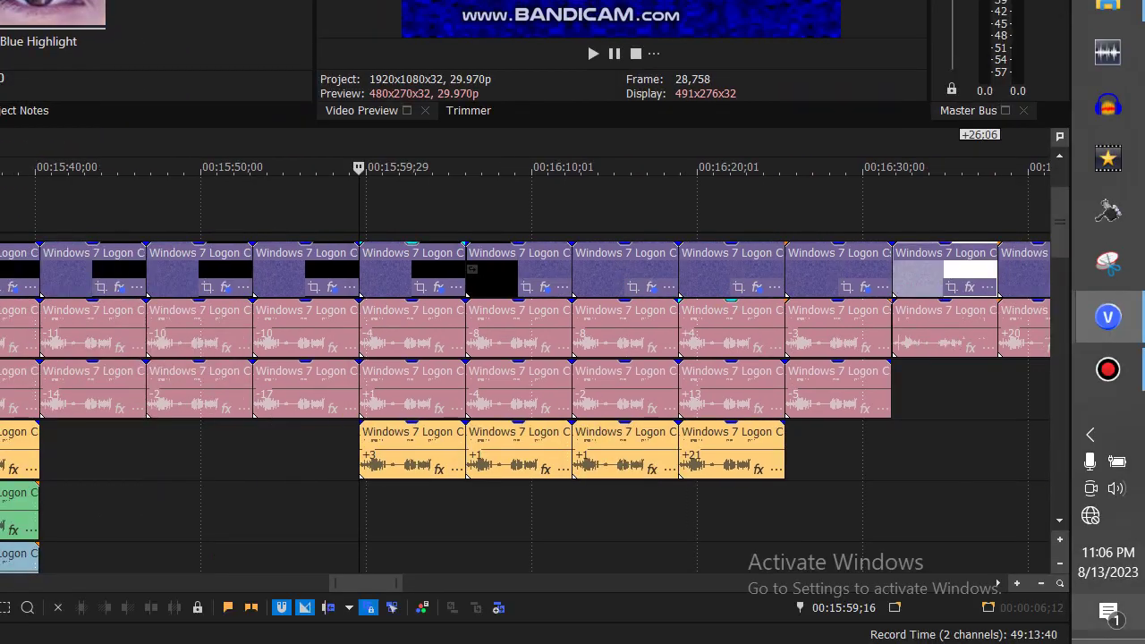
{"action": "scroll", "coordinate": [536, 358], "scroll_direction": "down", "scroll_amount": 10}
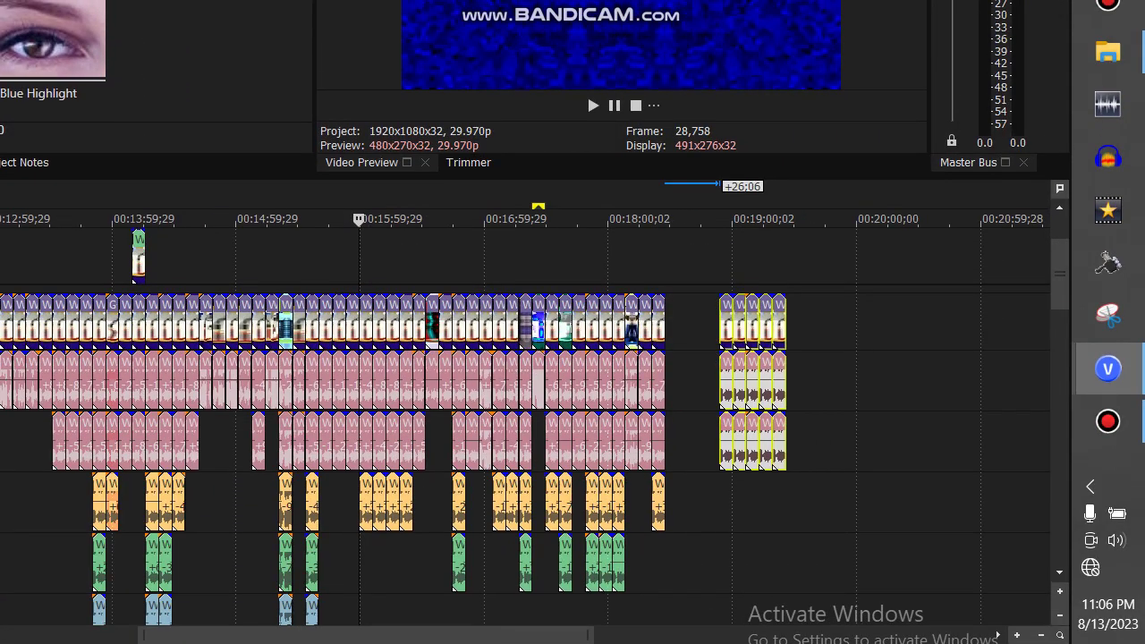
Return to the Klasky Csupo Robot Logo project and set the middle Gradient Map stop to opaque black.
{"action": "mouse_move", "coordinate": [1107, 369]}
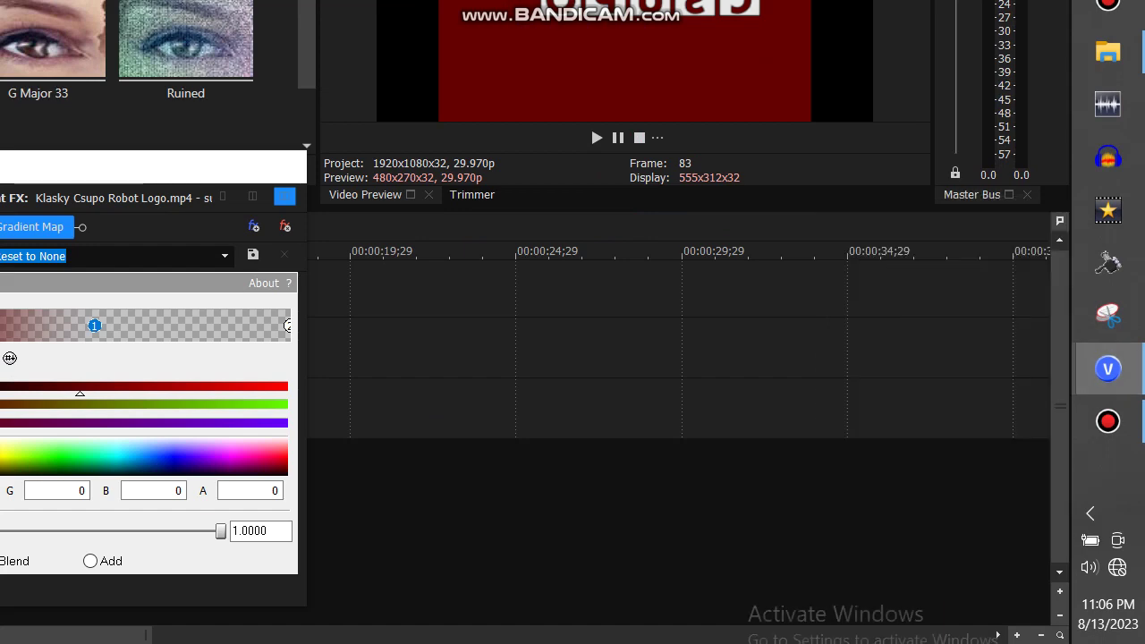
{"action": "left_click", "coordinate": [950, 465]}
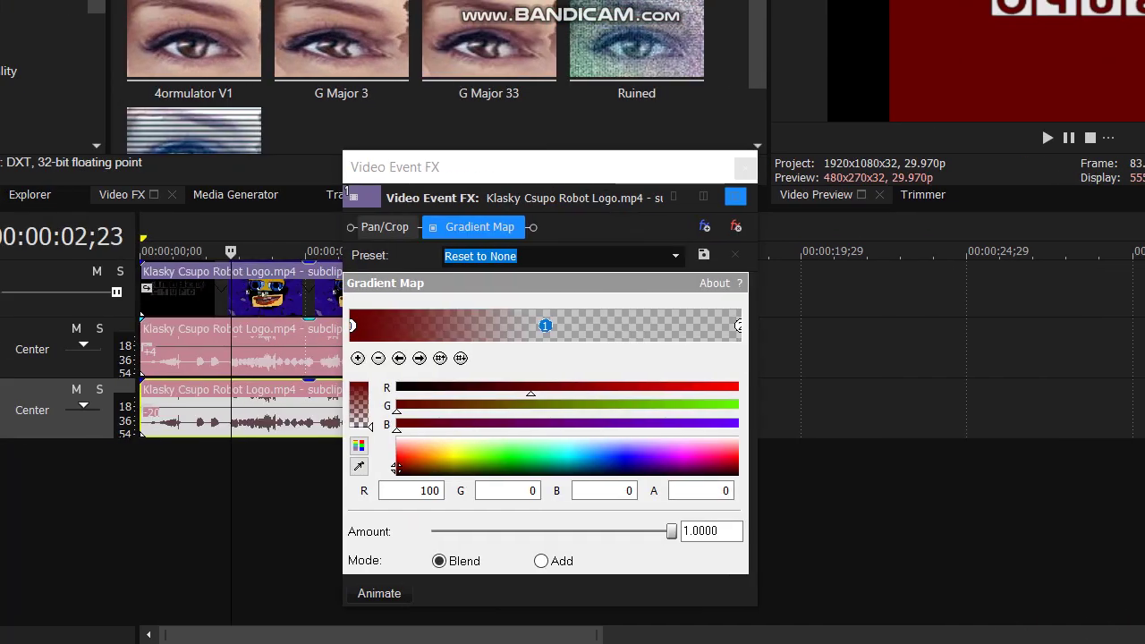
{"action": "left_click", "coordinate": [399, 358]}
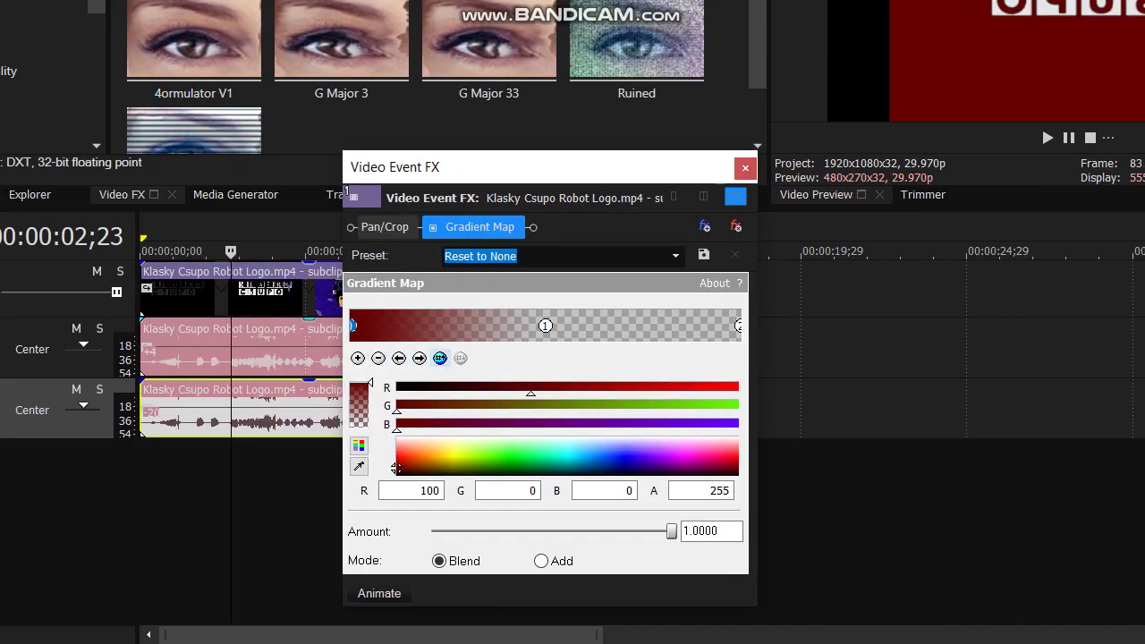
{"action": "left_click_drag", "start_coordinate": [396, 467], "coordinate": [741, 474]}
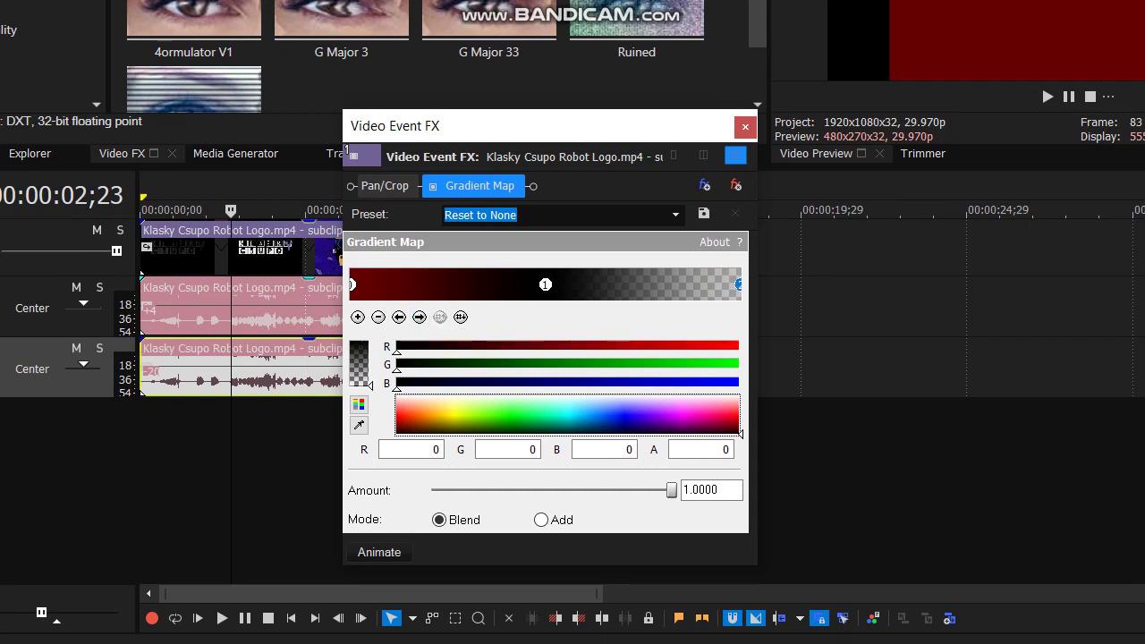
Set the last gradient stop to opaque blue (0, 0, 255) and compare the frame at 00:00:05;08 with the reference video.
{"action": "left_click_drag", "start_coordinate": [396, 386], "coordinate": [370, 340]}
{"action": "left_click", "coordinate": [333, 251]}
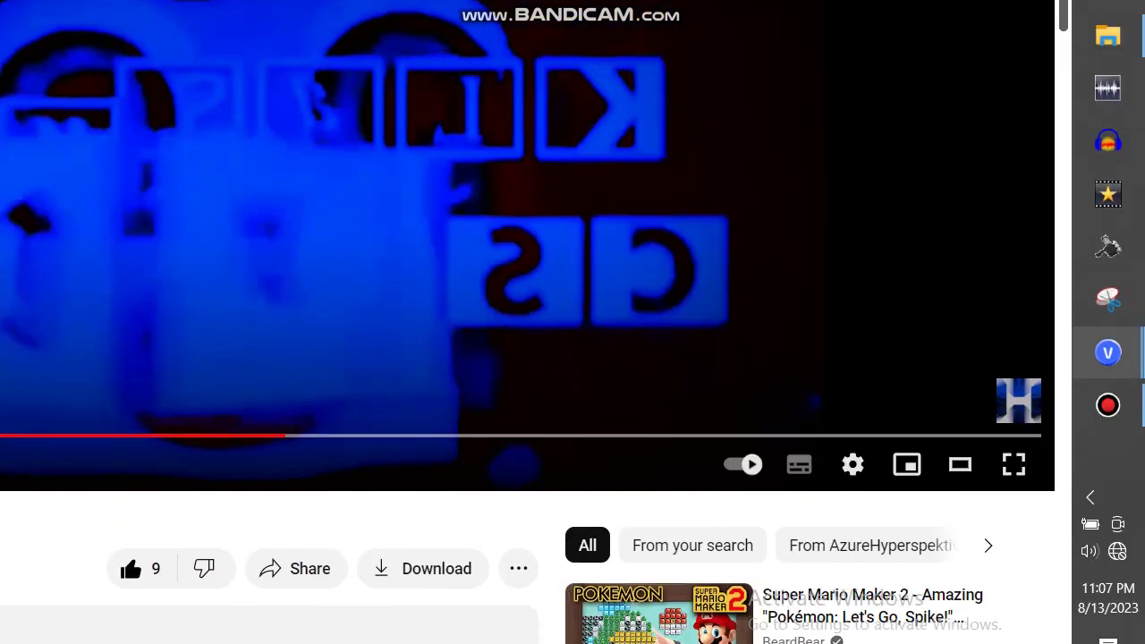
{"action": "mouse_move", "coordinate": [1107, 352]}
{"action": "left_click", "coordinate": [949, 444]}
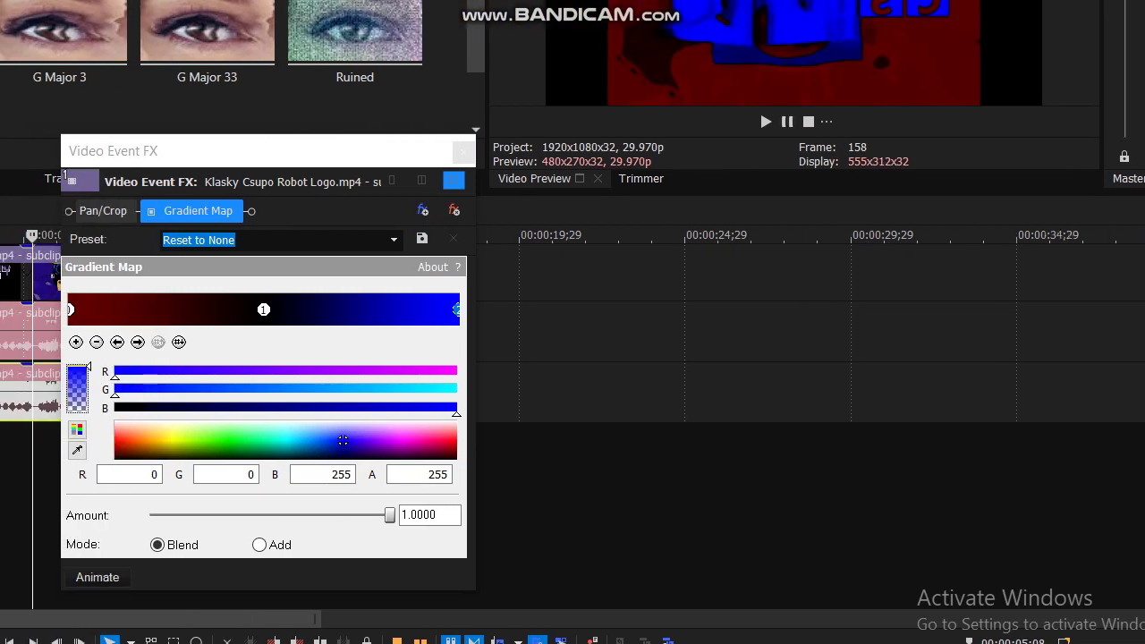
Move the black stop to about 20 percent and the blue stop to about 60 percent of the gradient, and add another stop.
{"action": "left_click_drag", "start_coordinate": [285, 309], "coordinate": [189, 310]}
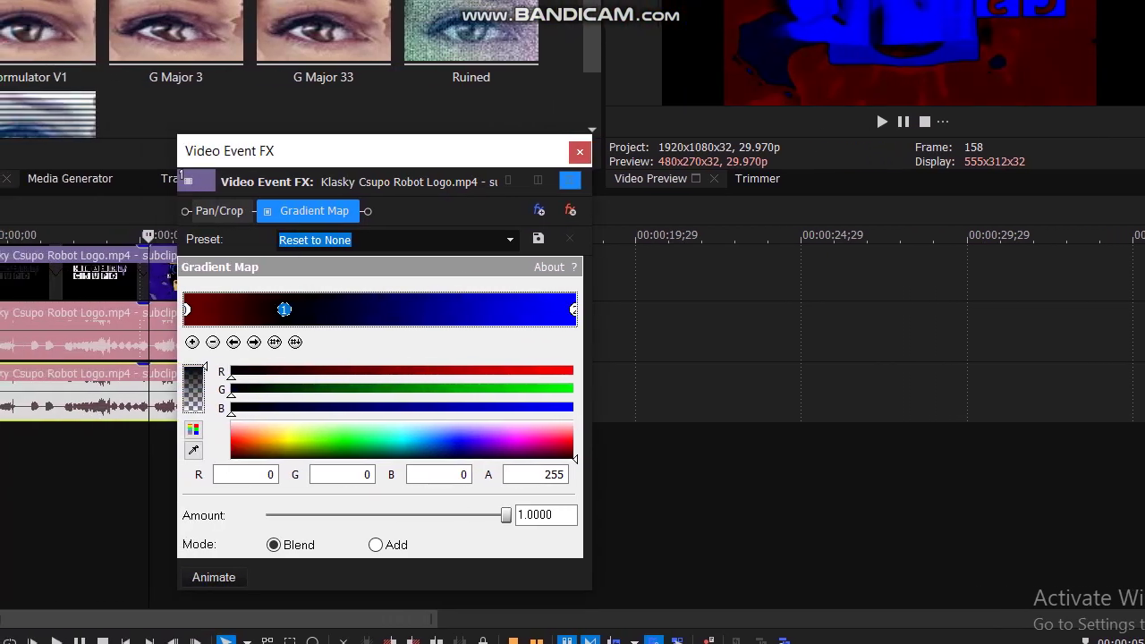
{"action": "left_click_drag", "start_coordinate": [573, 309], "coordinate": [394, 309]}
{"action": "left_click", "coordinate": [191, 342]}
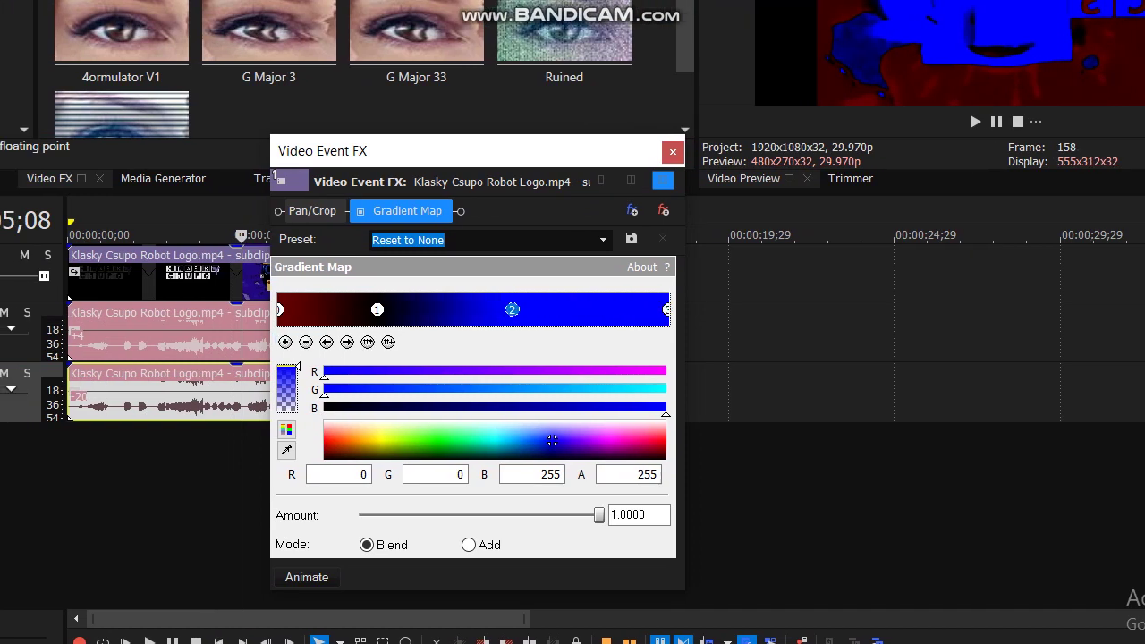
{"action": "left_click_drag", "start_coordinate": [377, 310], "coordinate": [397, 309]}
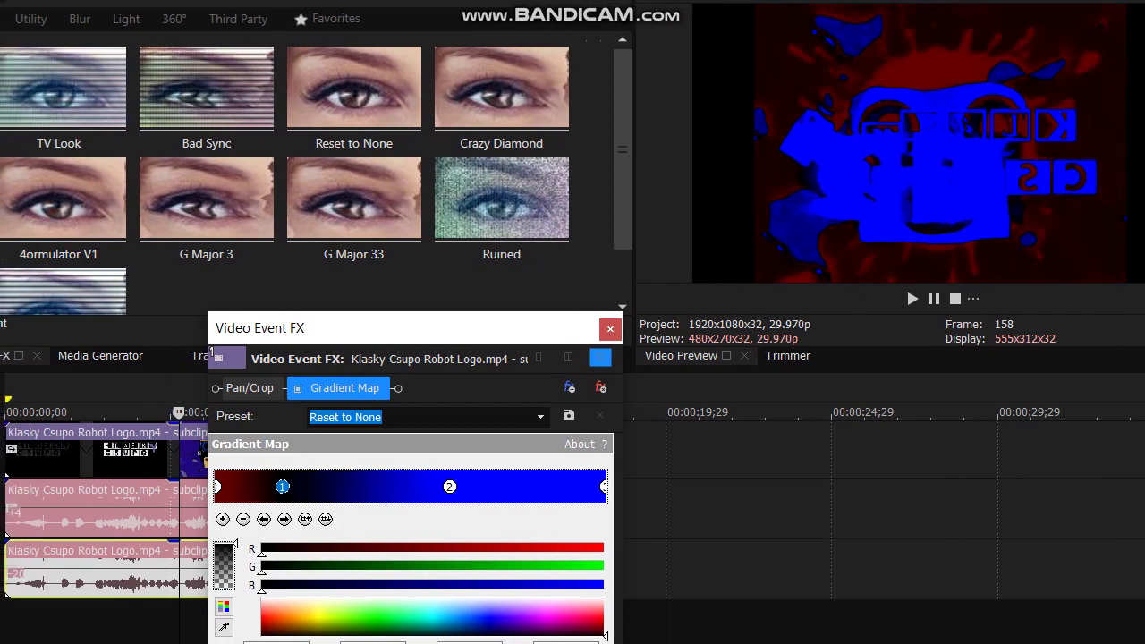
{"action": "left_click_drag", "start_coordinate": [283, 486], "coordinate": [292, 485]}
Adjust the first stop's position at the start of the gradient and set its red value to 50.
{"action": "left_click", "coordinate": [215, 486]}
{"action": "left_click_drag", "start_coordinate": [216, 486], "coordinate": [228, 486]}
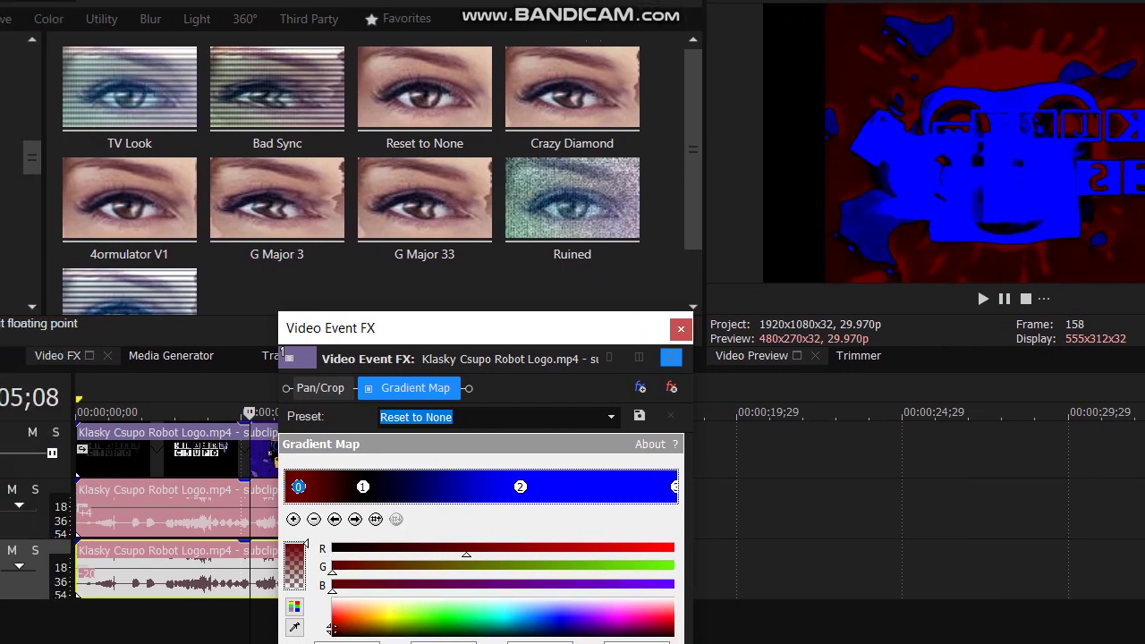
{"action": "left_click_drag", "start_coordinate": [298, 486], "coordinate": [287, 486]}
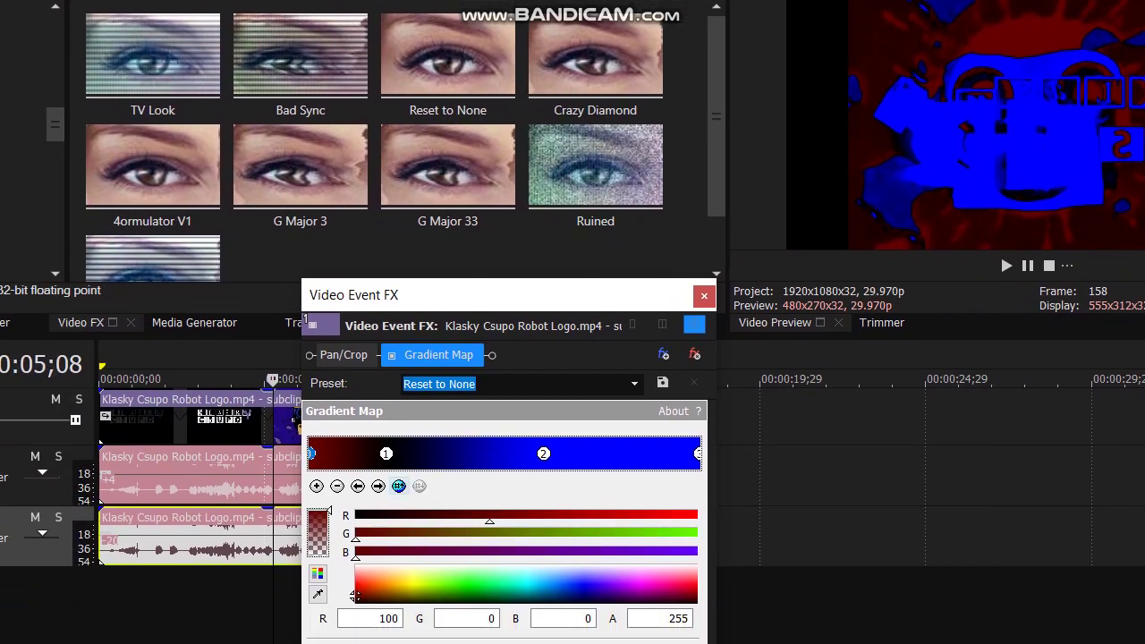
{"action": "left_click_drag", "start_coordinate": [398, 618], "coordinate": [382, 618]}
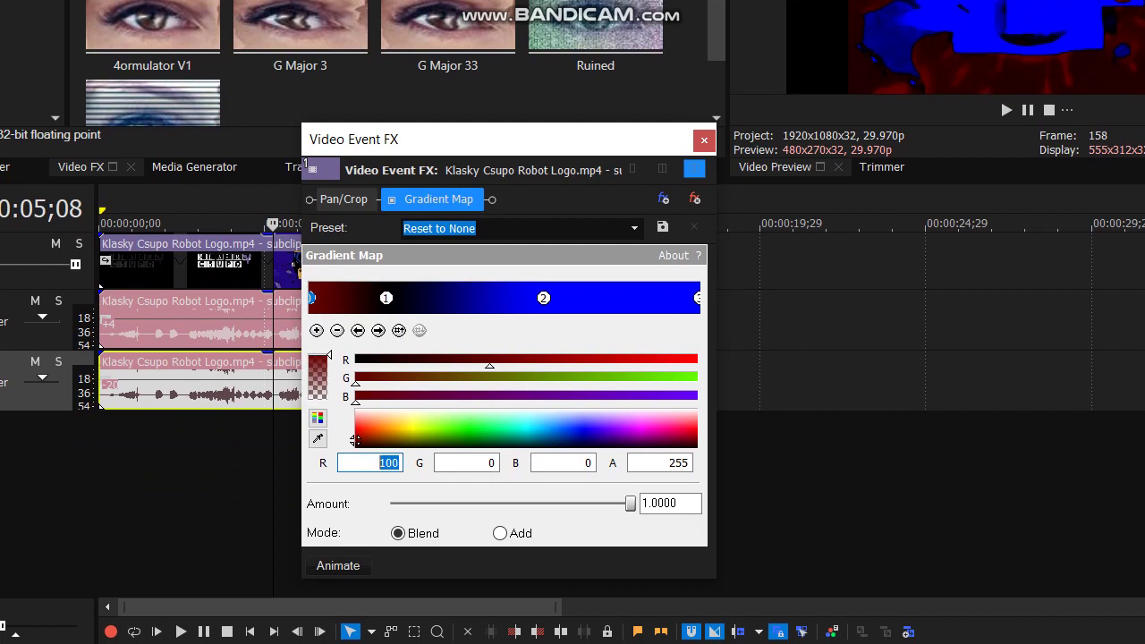
{"action": "type", "text": "50"}
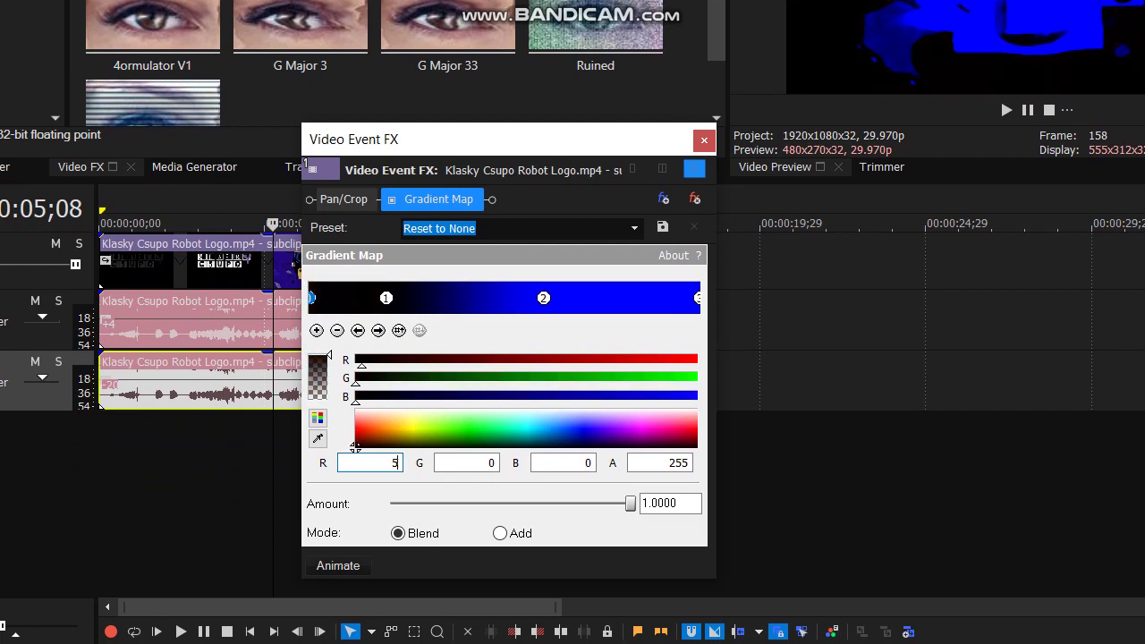
Remove the extra stop at the gradient's end and set the blue stop's red value to 50.
{"action": "left_click", "coordinate": [378, 330]}
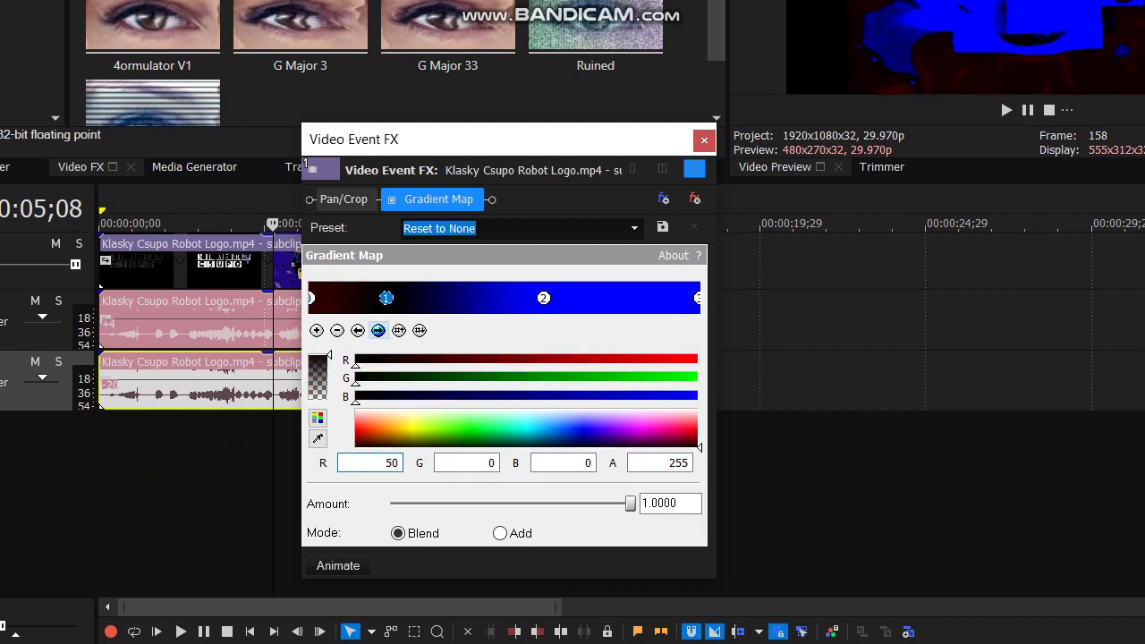
{"action": "left_click", "coordinate": [379, 330]}
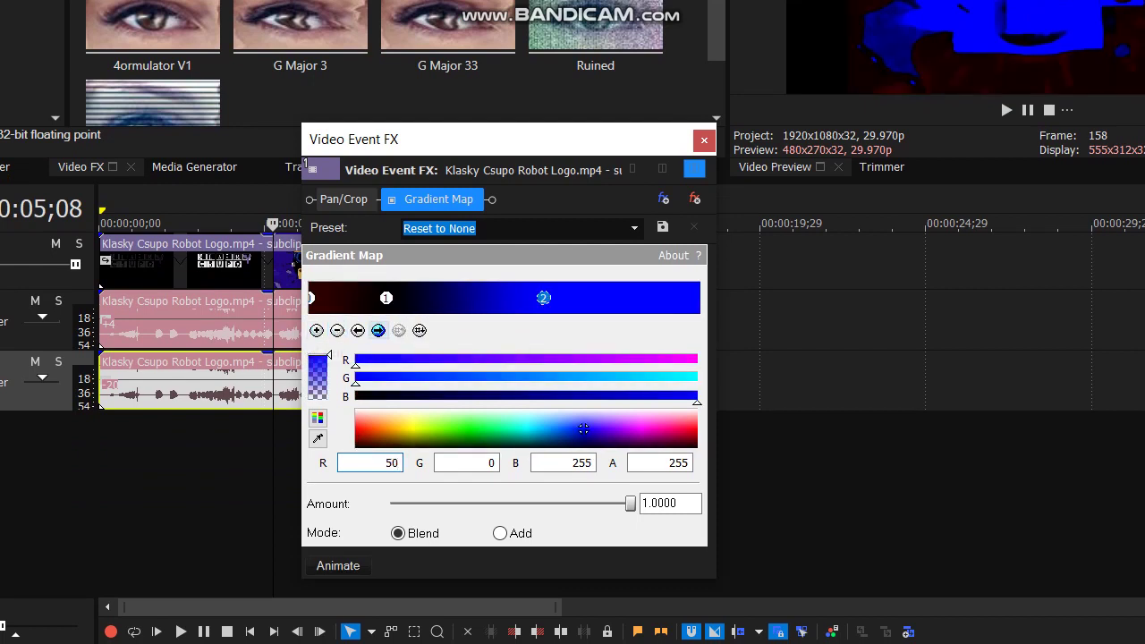
{"action": "type", "text": "50"}
{"action": "key", "text": "Return"}
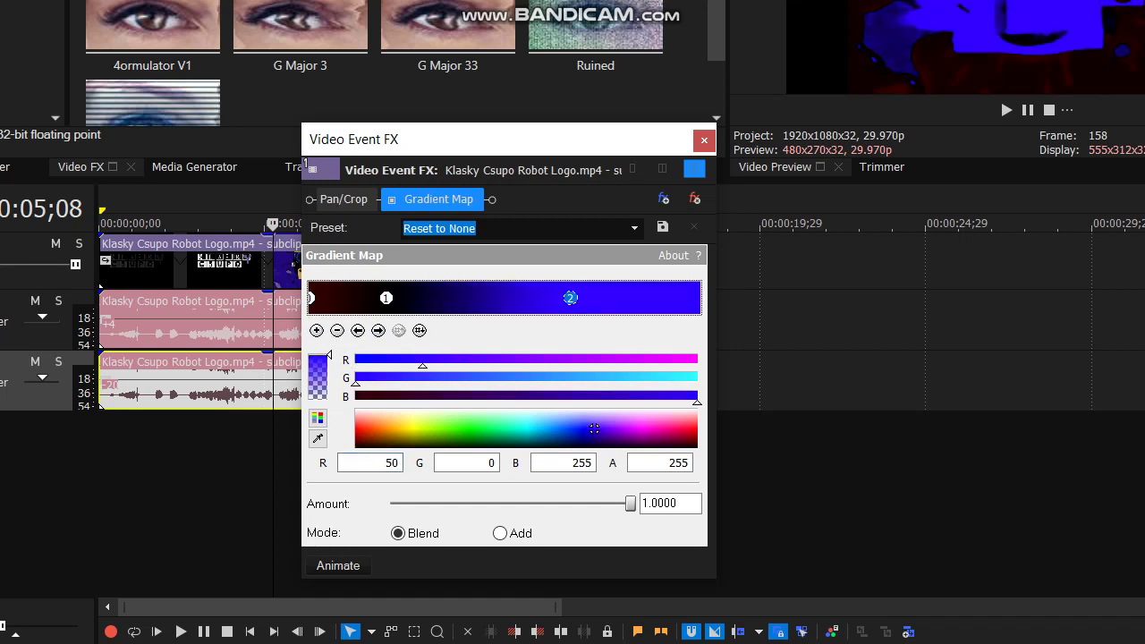
Move the blue stop to about 55 percent along the gradient and return its colour to pure blue.
{"action": "left_click_drag", "start_coordinate": [587, 297], "coordinate": [522, 298]}
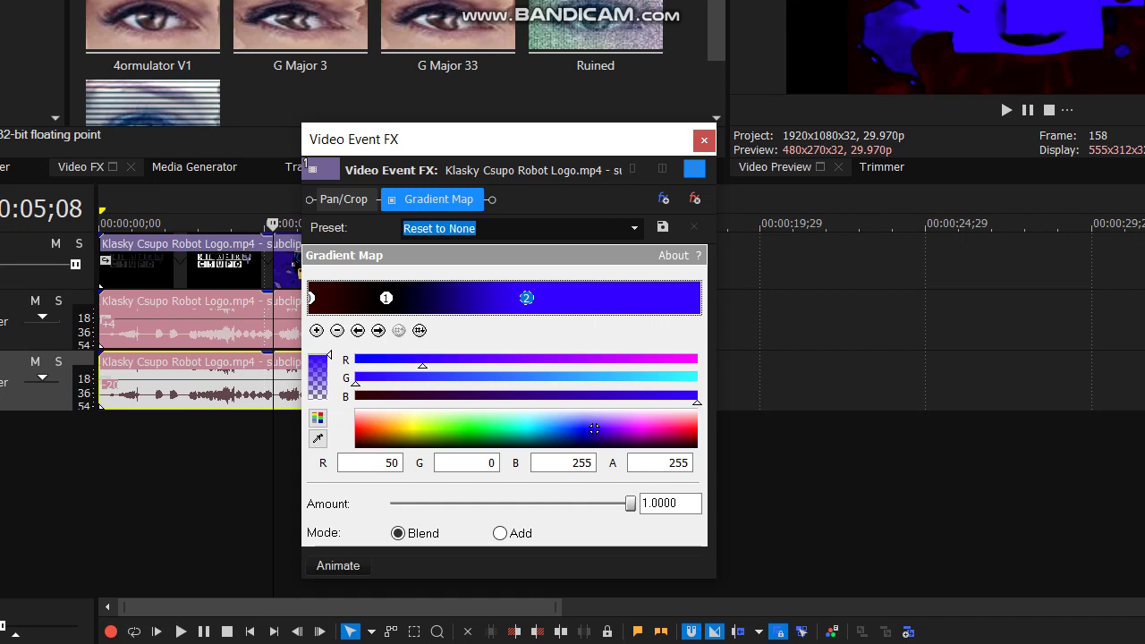
{"action": "left_click", "coordinate": [316, 418]}
{"action": "left_click_drag", "start_coordinate": [593, 429], "coordinate": [584, 429]}
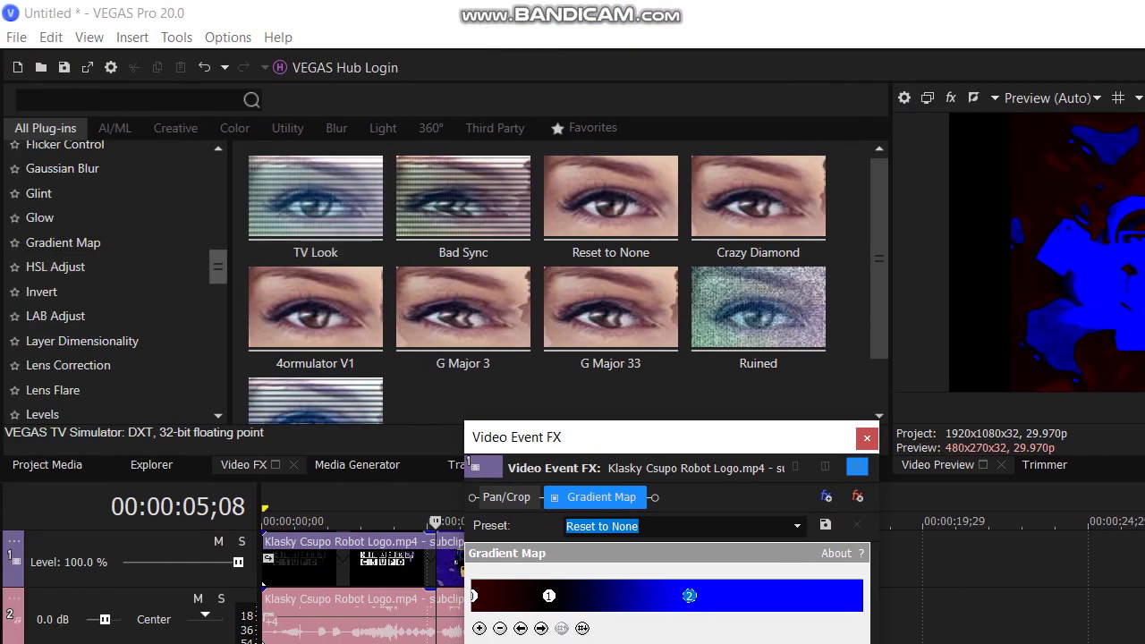
Find the Vignette effect and apply its default preset to the reversed logo video event.
{"action": "scroll", "coordinate": [117, 282], "scroll_direction": "up", "scroll_amount": 2}
{"action": "scroll", "coordinate": [116, 282], "scroll_direction": "up", "scroll_amount": 4}
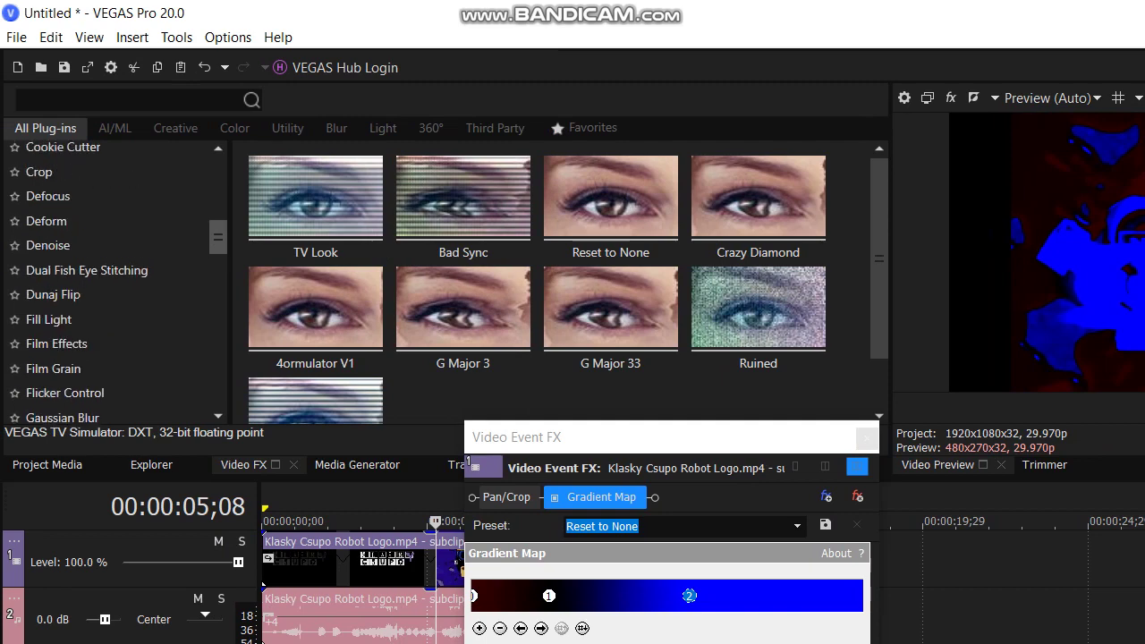
{"action": "scroll", "coordinate": [117, 282], "scroll_direction": "down", "scroll_amount": 12}
{"action": "scroll", "coordinate": [117, 282], "scroll_direction": "down", "scroll_amount": 10}
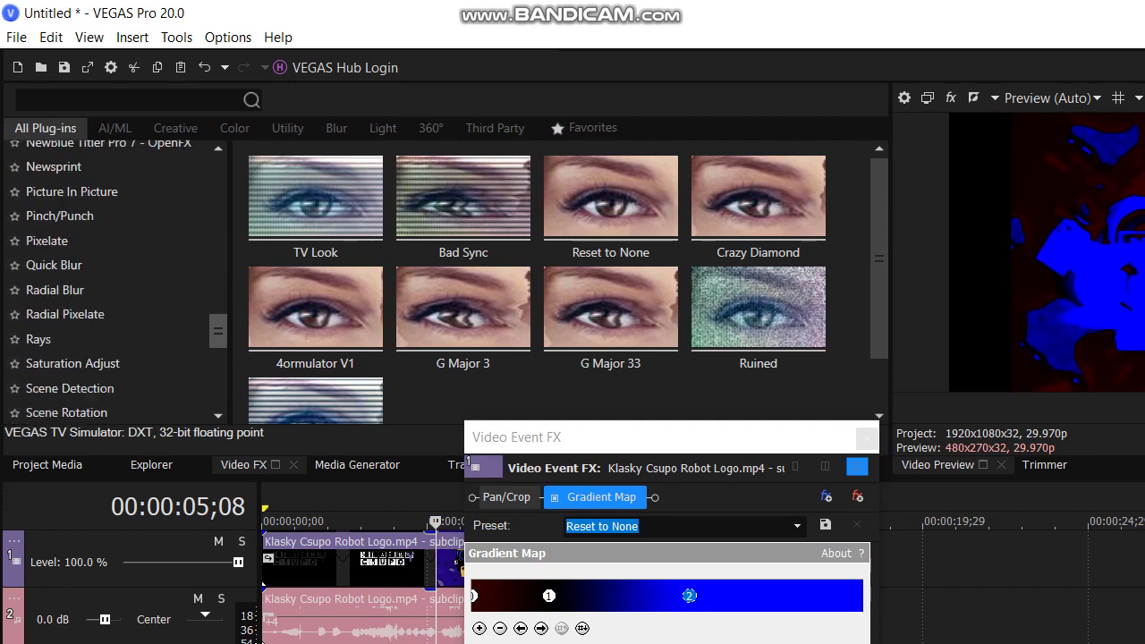
{"action": "left_click", "coordinate": [49, 361]}
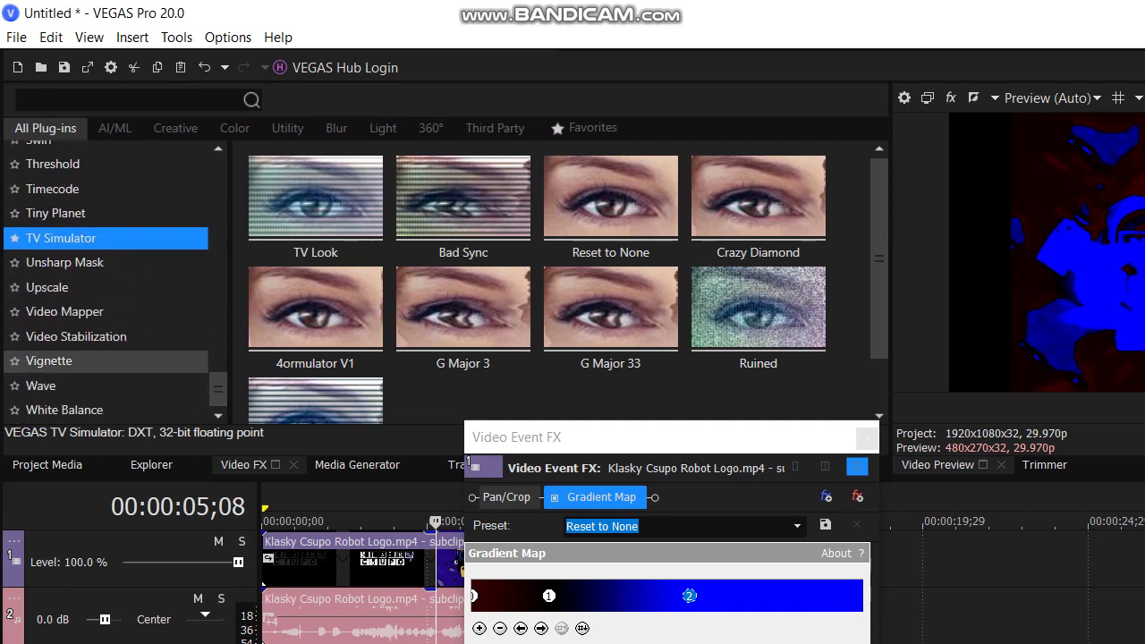
{"action": "left_click", "coordinate": [315, 196]}
{"action": "left_click_drag", "start_coordinate": [517, 631], "coordinate": [517, 632]}
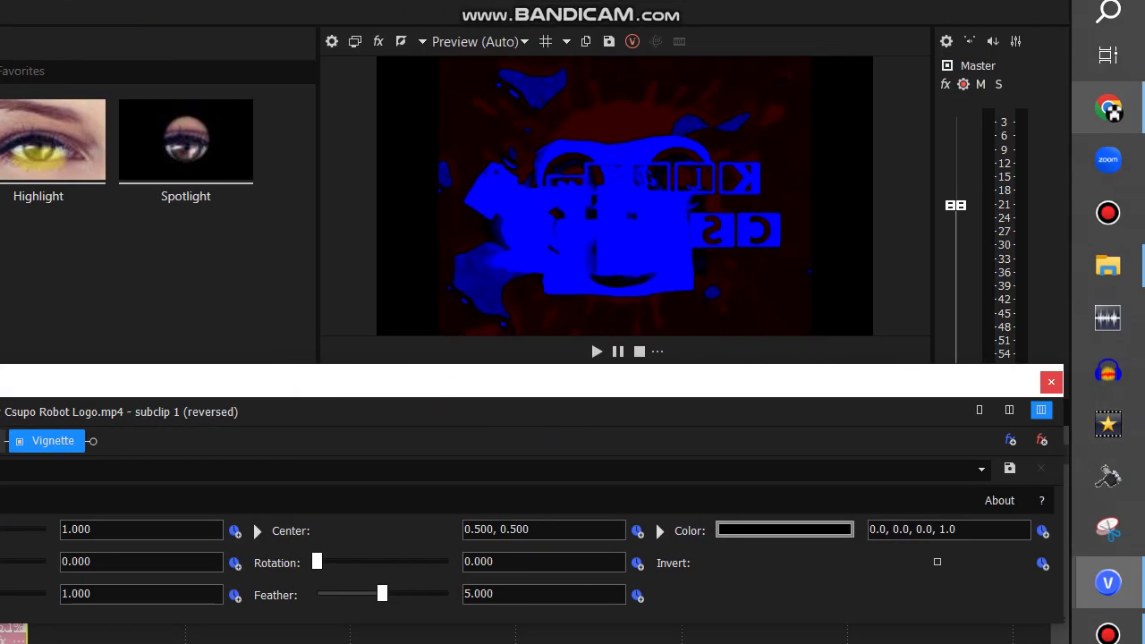
Set the vignette's outer radius to 2 and its aspect to 2.
{"action": "left_click", "coordinate": [591, 338]}
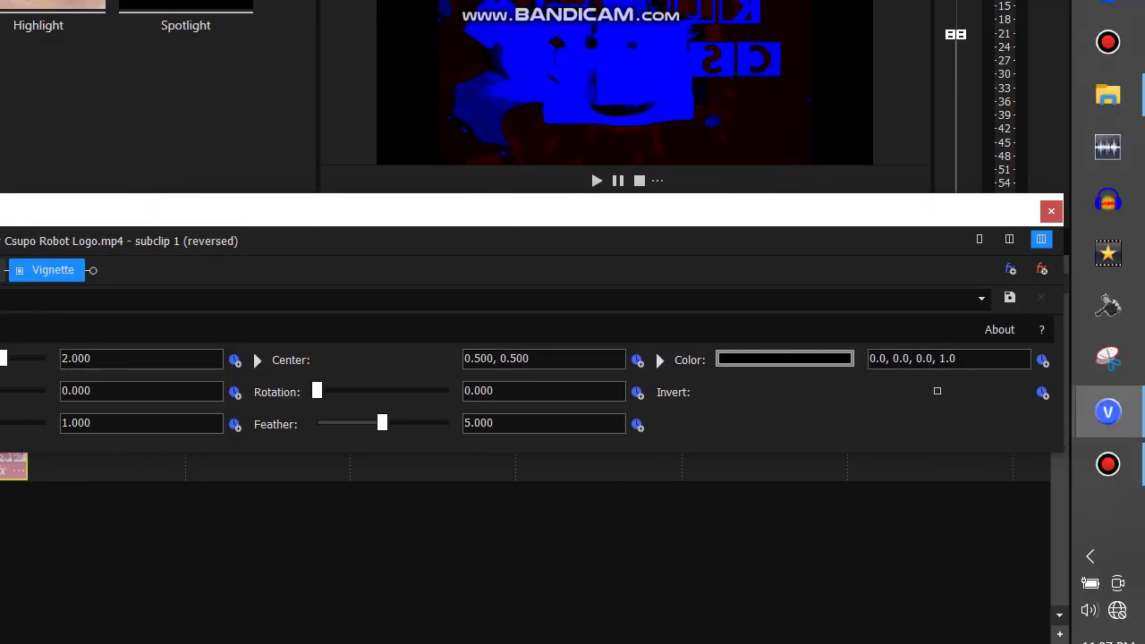
{"action": "left_click", "coordinate": [1050, 210]}
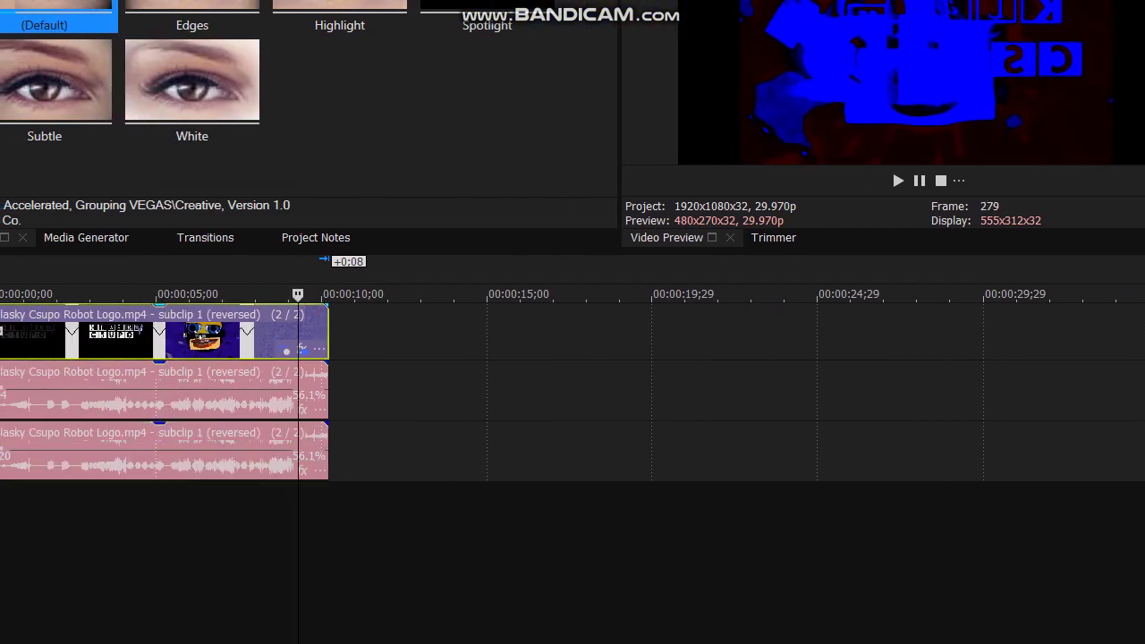
{"action": "key", "text": "ctrl+a"}
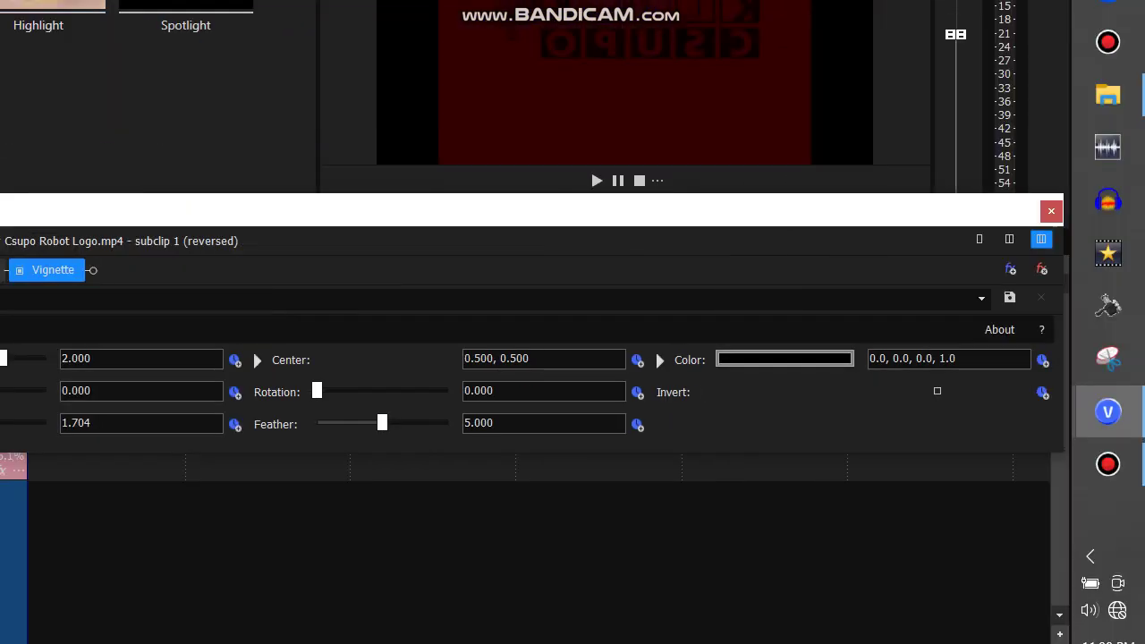
{"action": "key", "text": "alt+F4"}
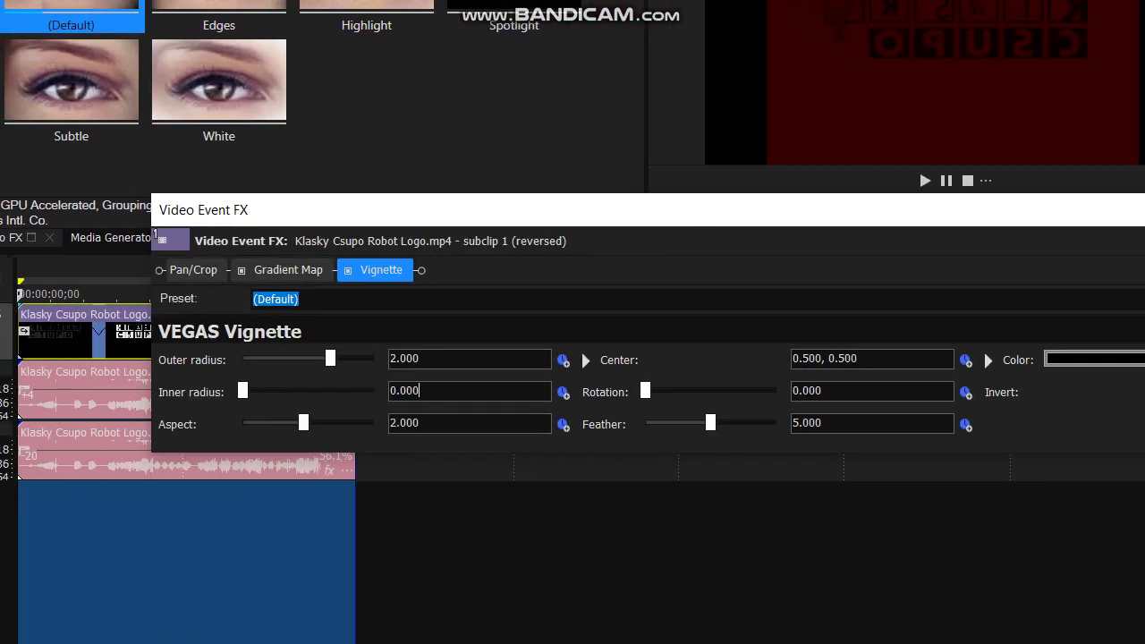
Raise the vignette's inner radius to about 0.374 and its feather to 10.
{"action": "left_click_drag", "start_coordinate": [242, 391], "coordinate": [292, 392]}
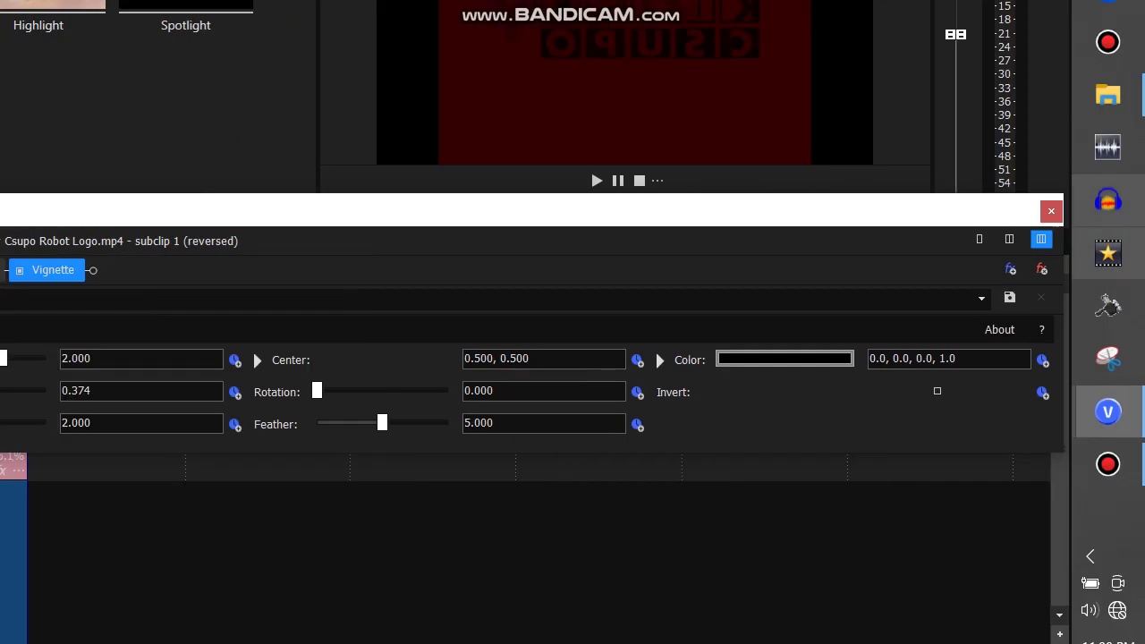
{"action": "key", "text": "alt+F4"}
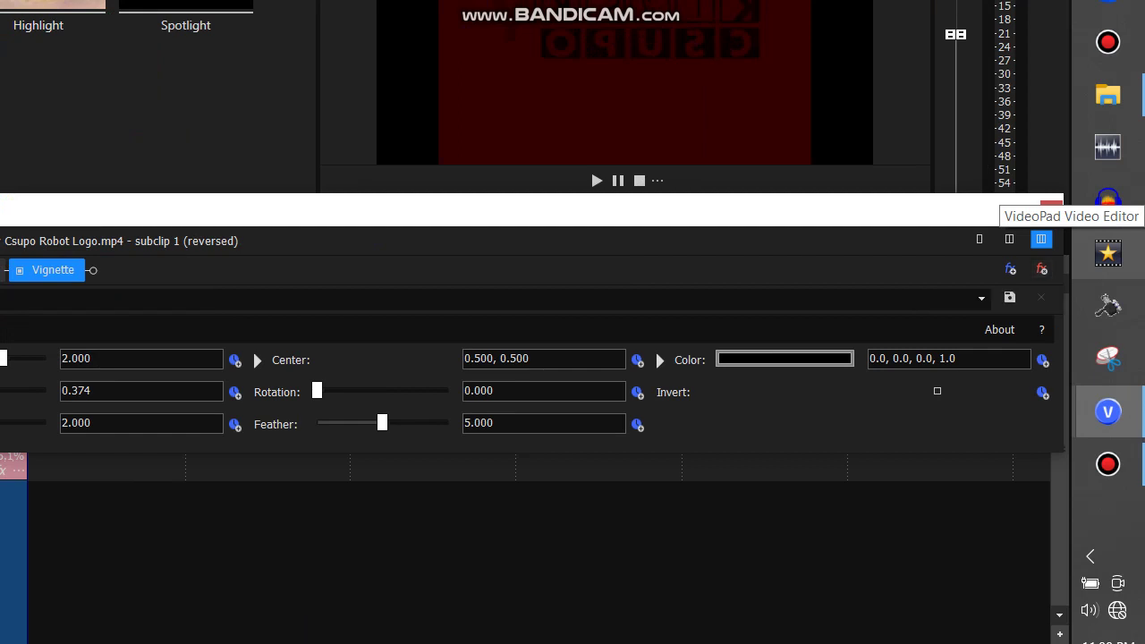
{"action": "left_click_drag", "start_coordinate": [381, 424], "coordinate": [407, 424]}
{"action": "left_click", "coordinate": [1051, 210]}
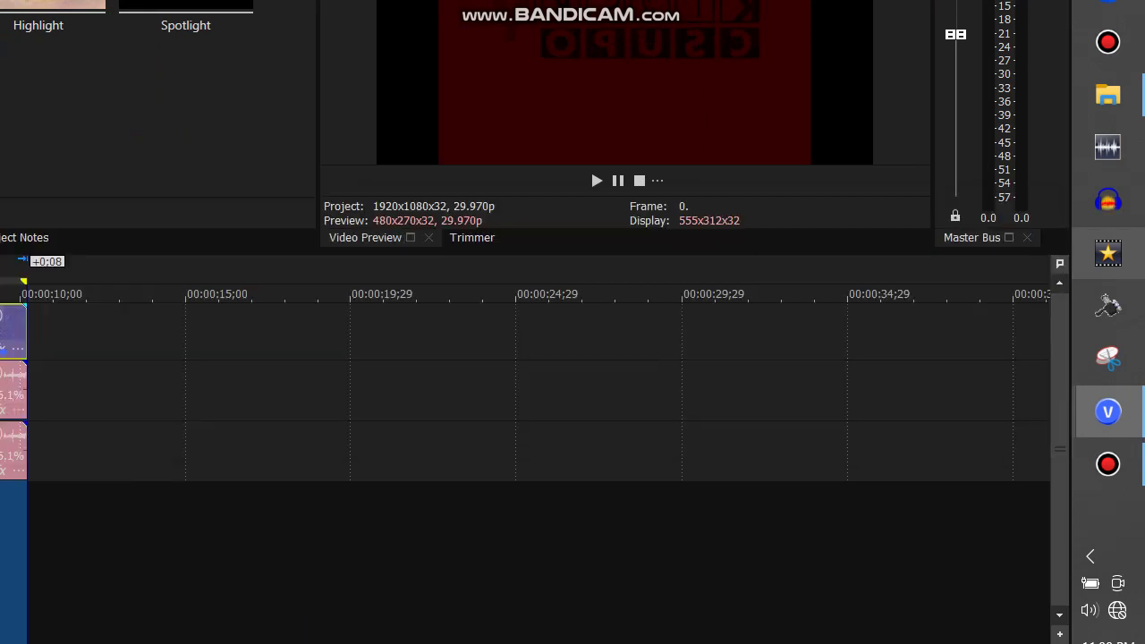
Try outer radius values of 3, 0 and about 0.714 for the vignette.
{"action": "left_click", "coordinate": [303, 348]}
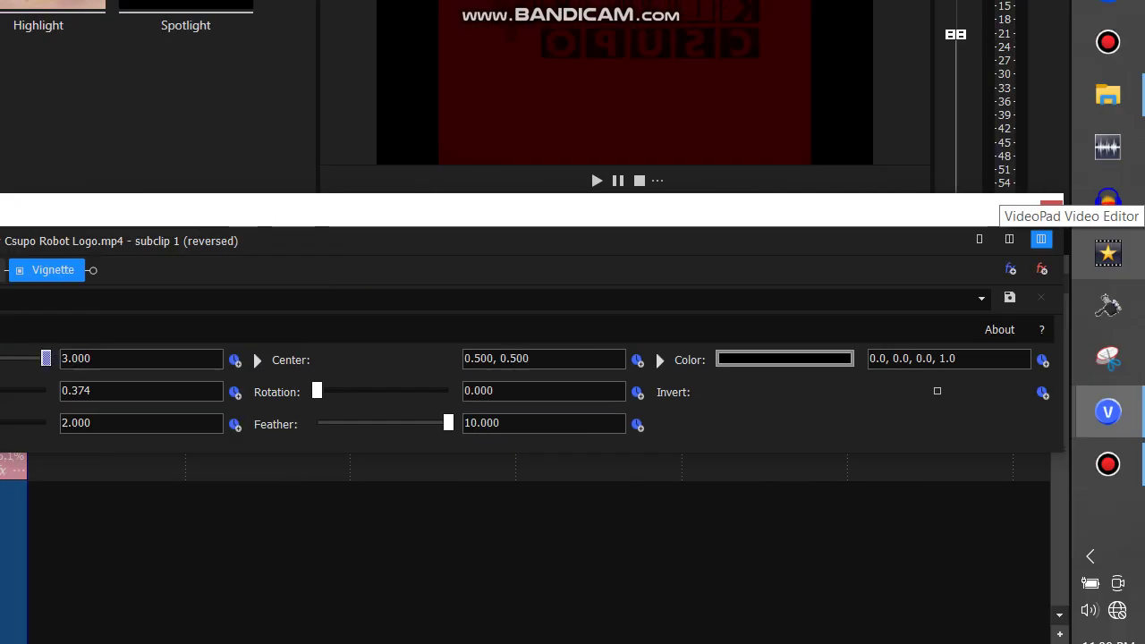
{"action": "left_click", "coordinate": [1050, 208]}
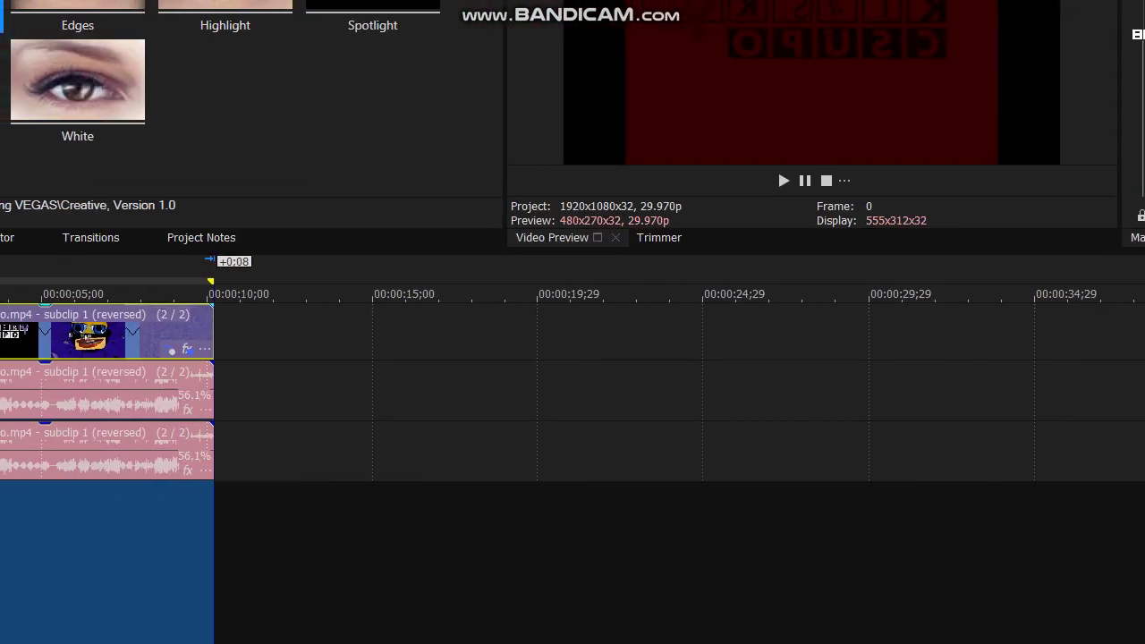
{"action": "left_click", "coordinate": [315, 321]}
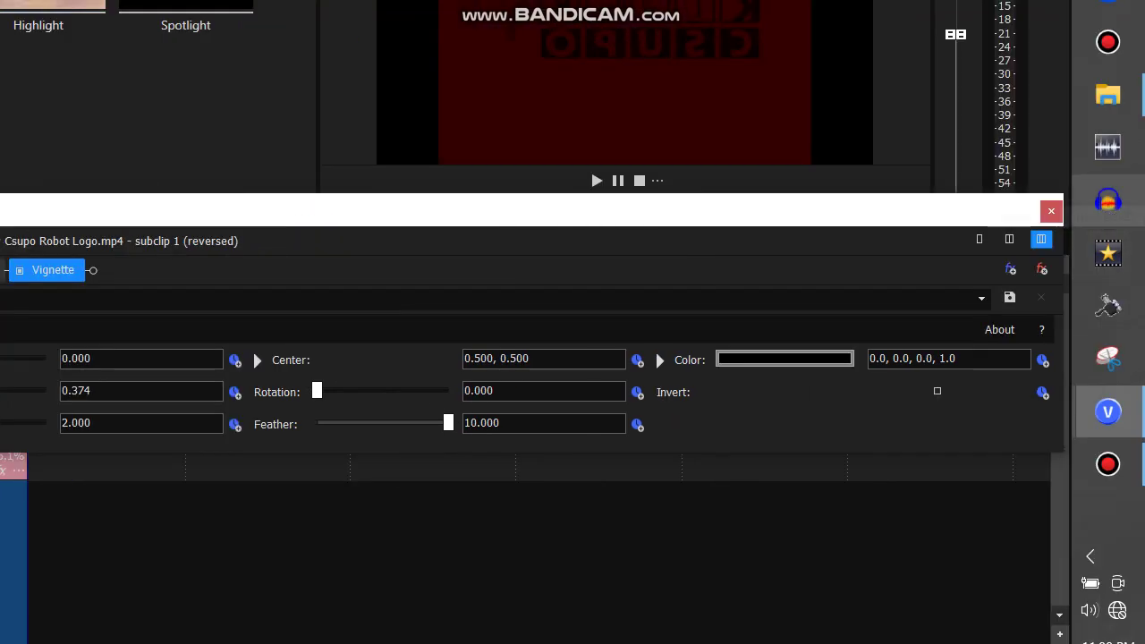
{"action": "left_click", "coordinate": [1047, 209]}
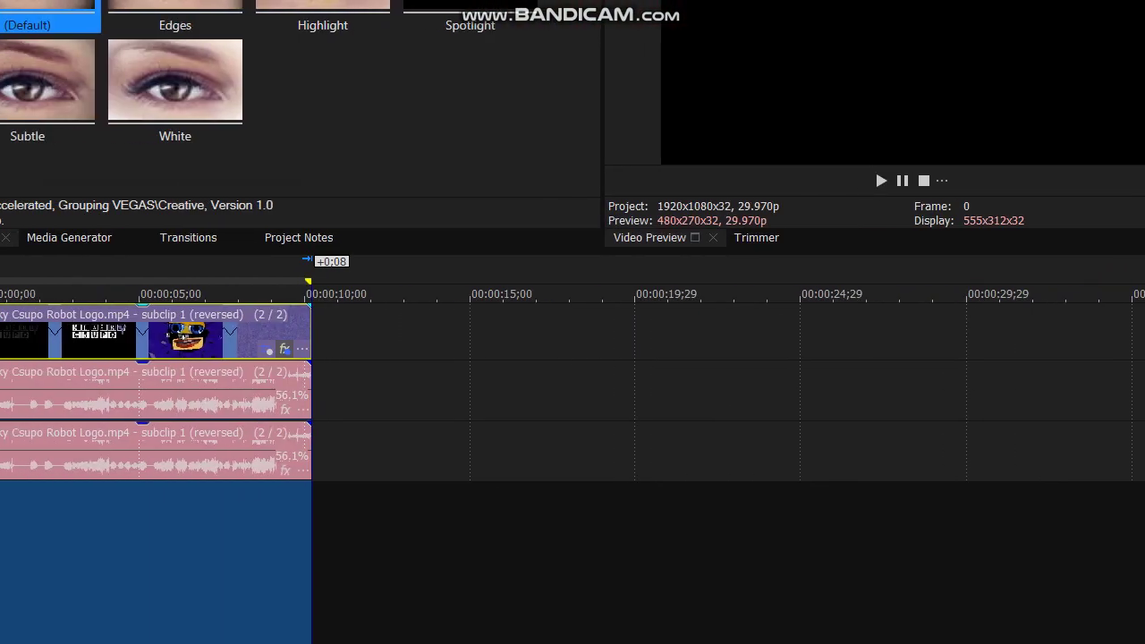
{"action": "left_click", "coordinate": [284, 349]}
{"action": "left_click_drag", "start_coordinate": [355, 359], "coordinate": [363, 359]}
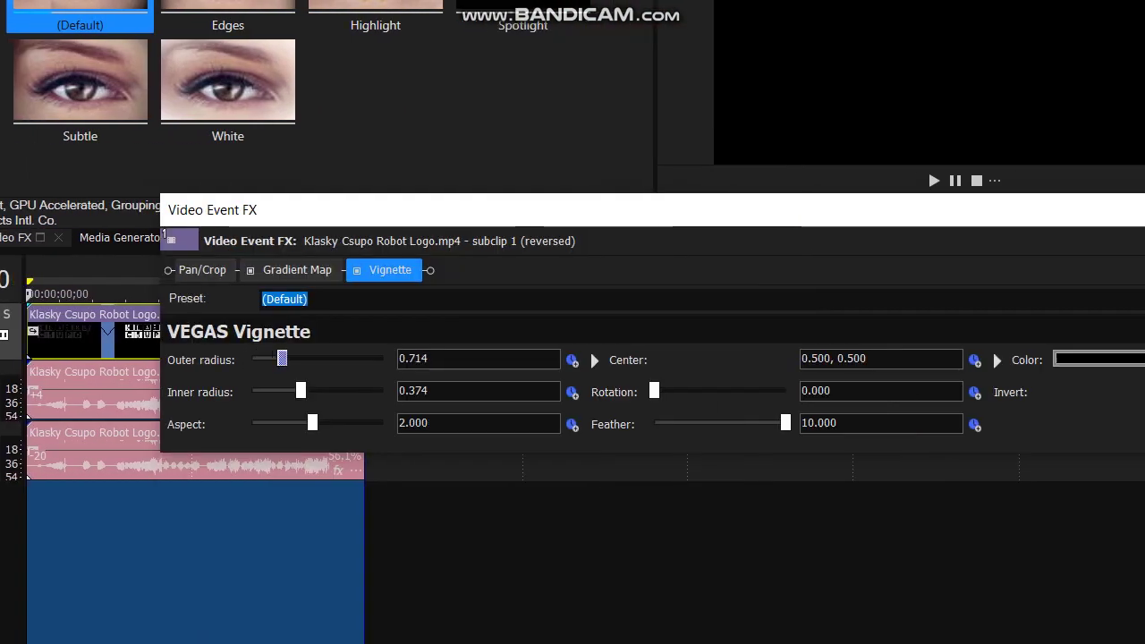
{"action": "left_click", "coordinate": [1050, 209]}
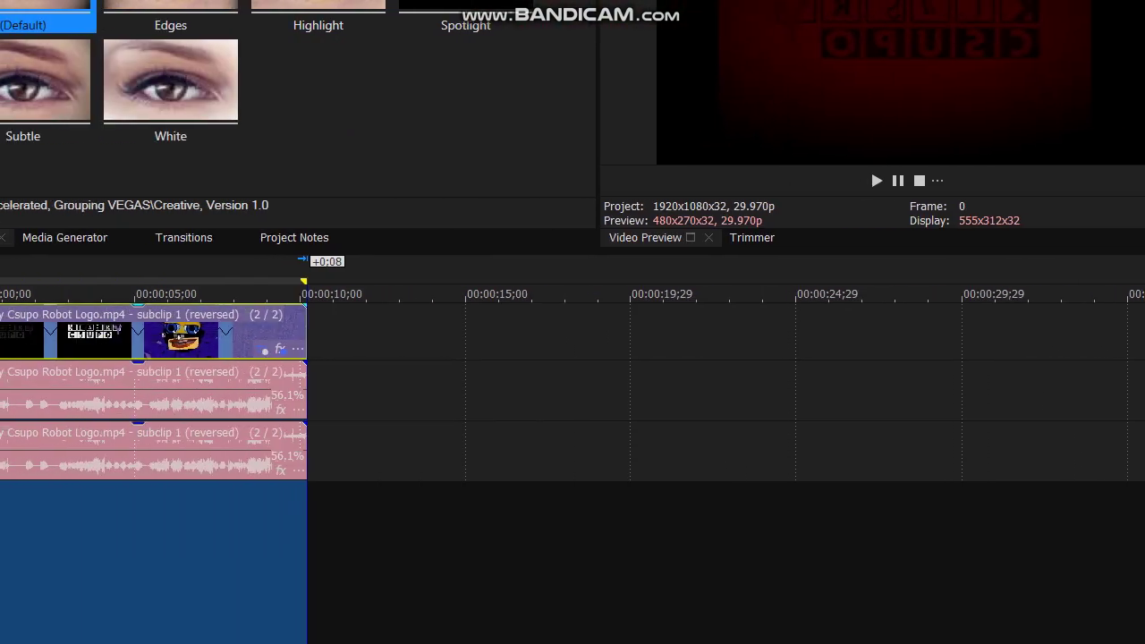
Set the vignette's outer radius to exactly 1 and close the effect settings.
{"action": "left_click", "coordinate": [271, 349]}
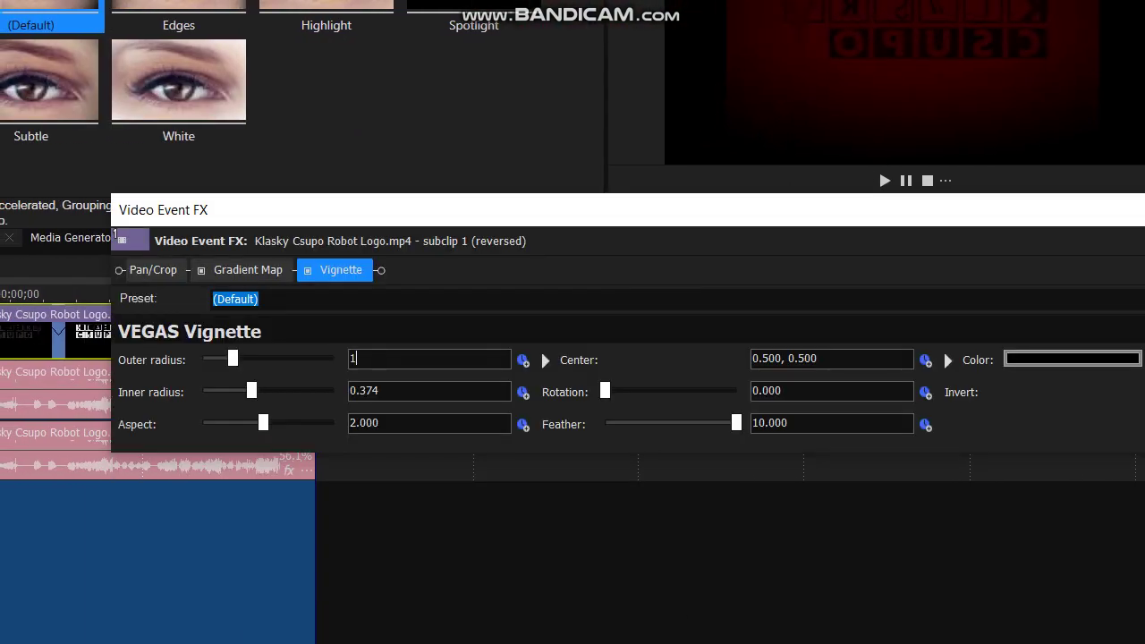
{"action": "type", "text": "1"}
{"action": "key", "text": "Return"}
{"action": "left_click", "coordinate": [1136, 209]}
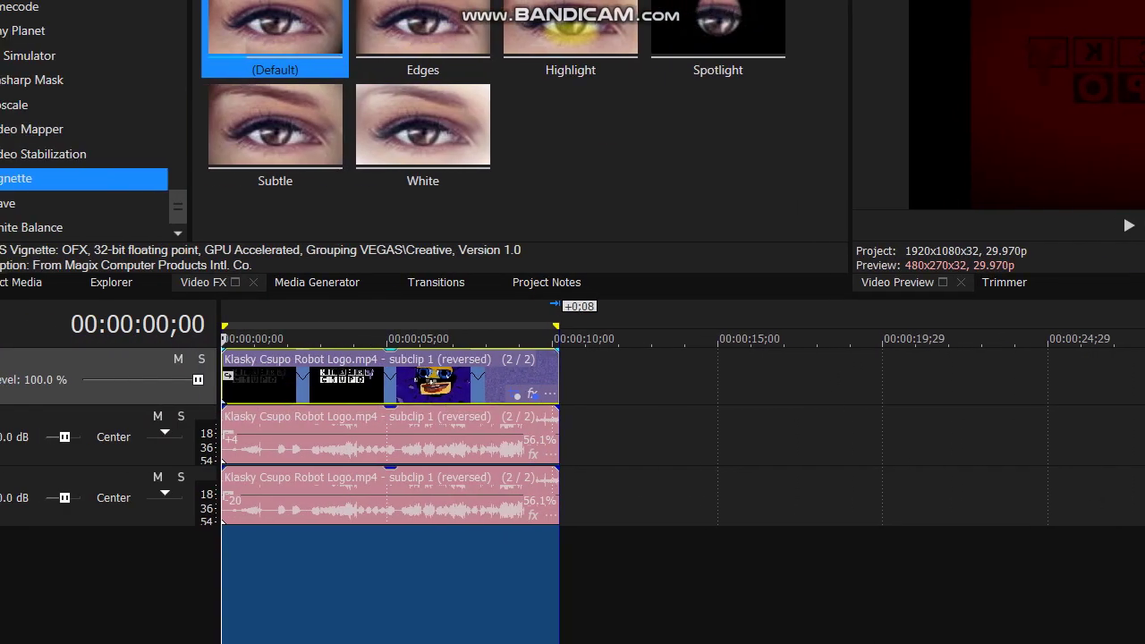
Preview a frame near the middle of the clip and set the vignette's inner radius to 0.5.
{"action": "left_click", "coordinate": [323, 375]}
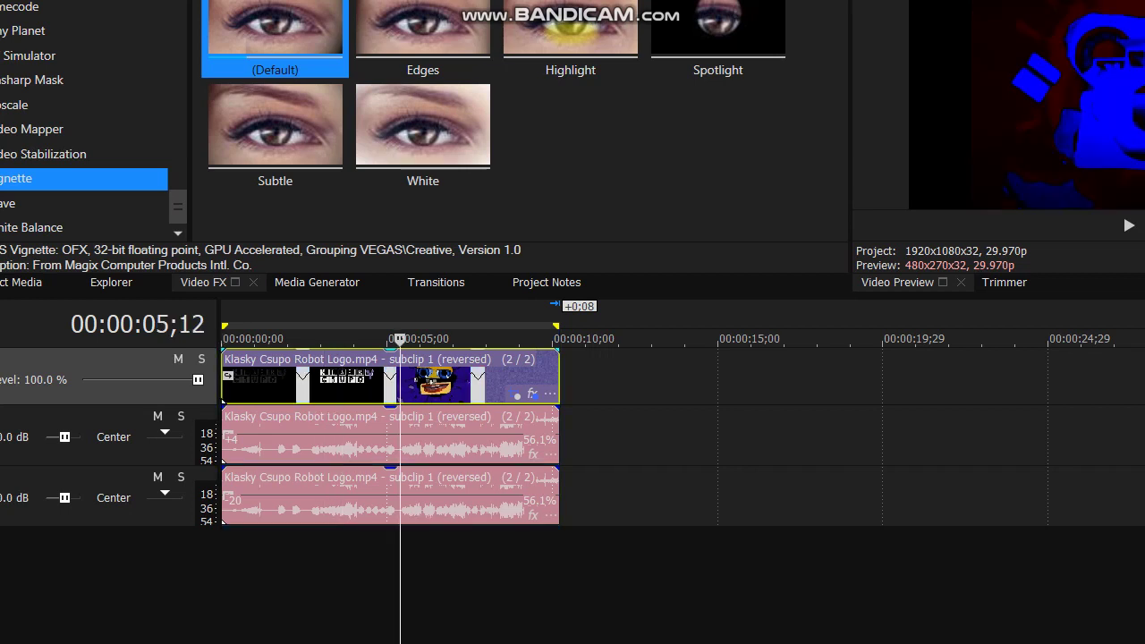
{"action": "left_click", "coordinate": [532, 393]}
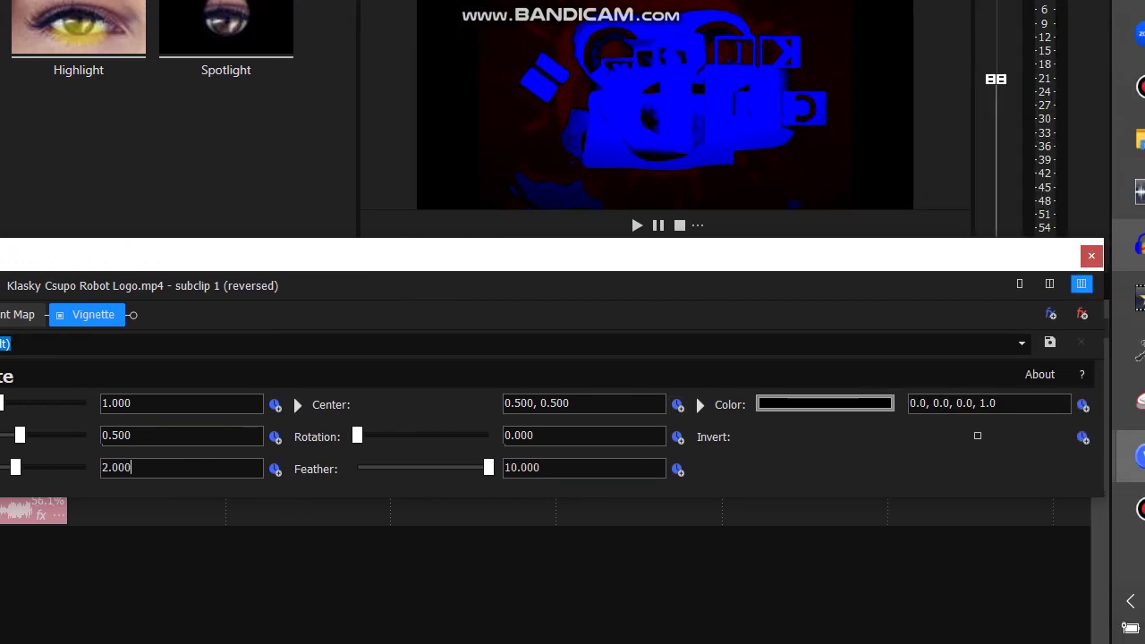
{"action": "left_click", "coordinate": [1051, 255]}
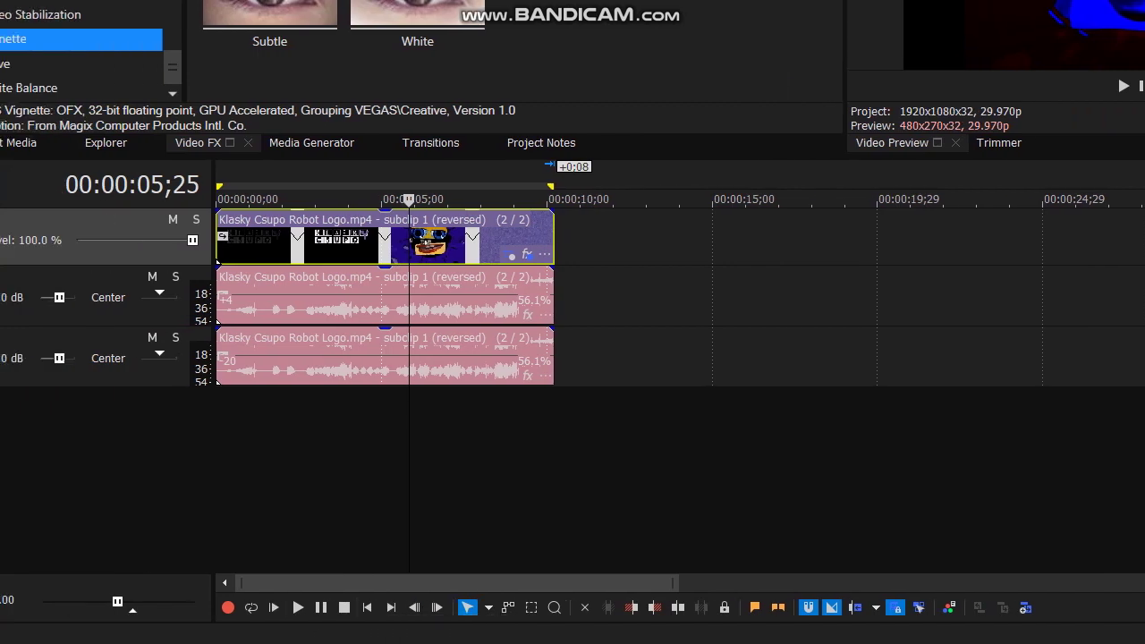
Switch to the browser, replay part of the G Major 1273 reference video for comparison, and return to VEGAS Pro.
{"action": "key", "text": "ctrl+Home"}
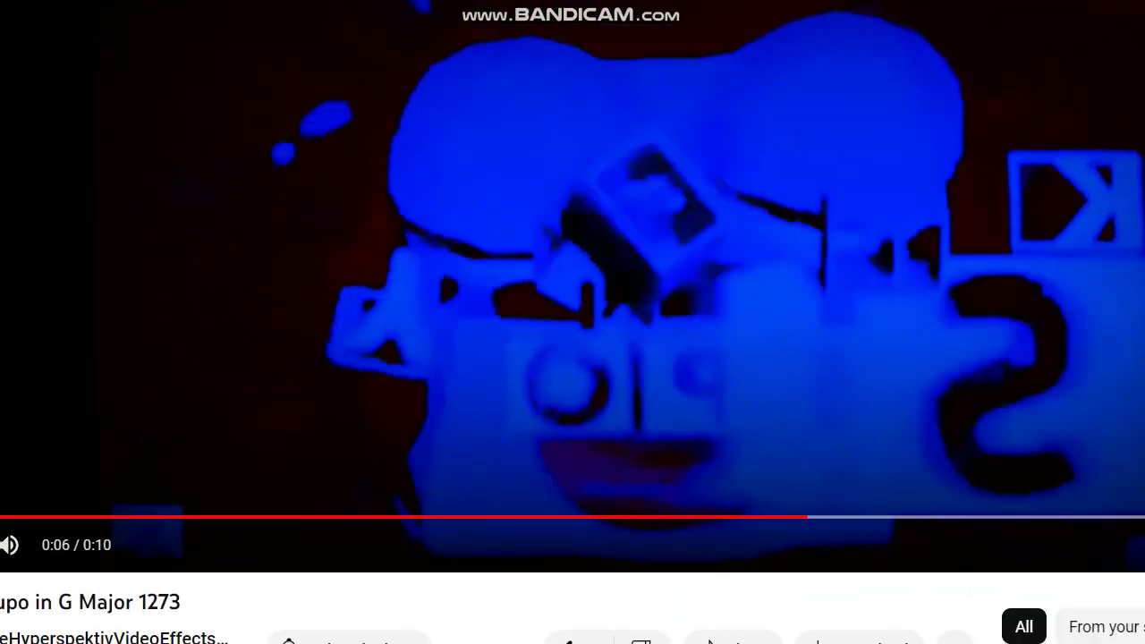
{"action": "key", "text": "space"}
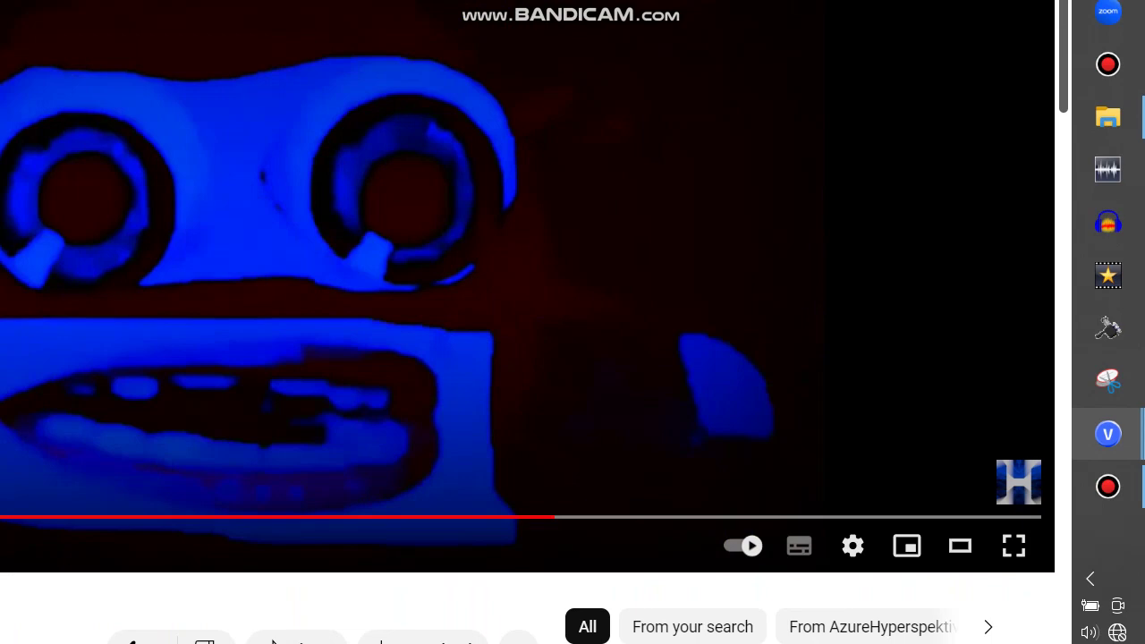
{"action": "left_click_drag", "start_coordinate": [555, 517], "coordinate": [312, 517]}
{"action": "left_click_drag", "start_coordinate": [375, 477], "coordinate": [333, 477]}
{"action": "mouse_move", "coordinate": [1103, 391]}
{"action": "left_click", "coordinate": [933, 465]}
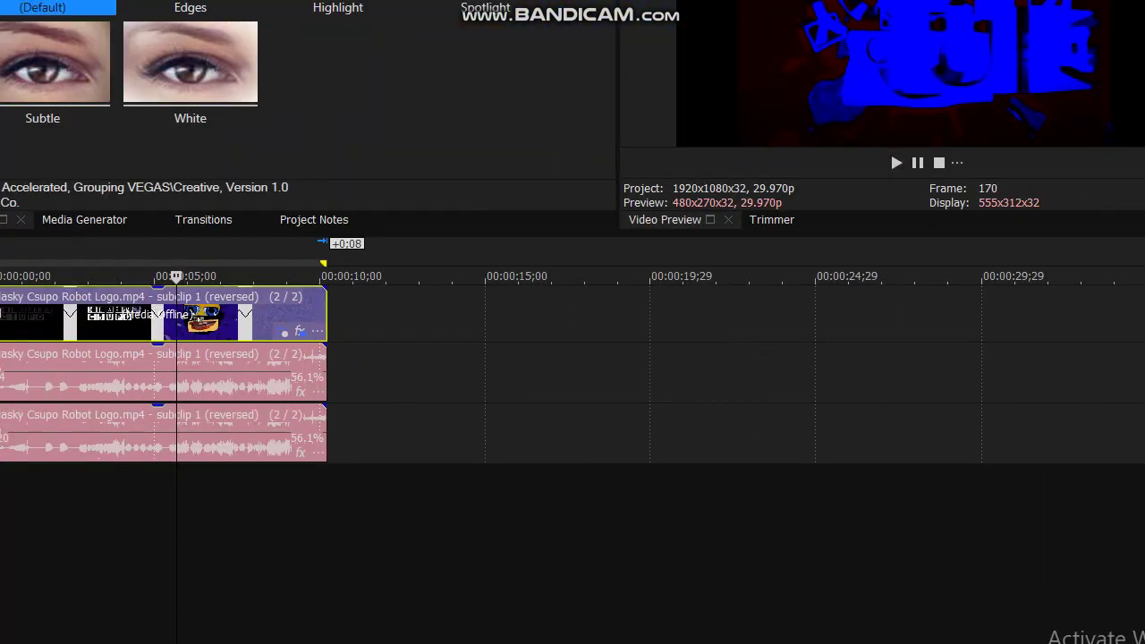
Set the pitch change of the upper audio event to 3 and of the lower audio event to -21.
{"action": "right_click", "coordinate": [296, 375]}
{"action": "left_click", "coordinate": [345, 643]}
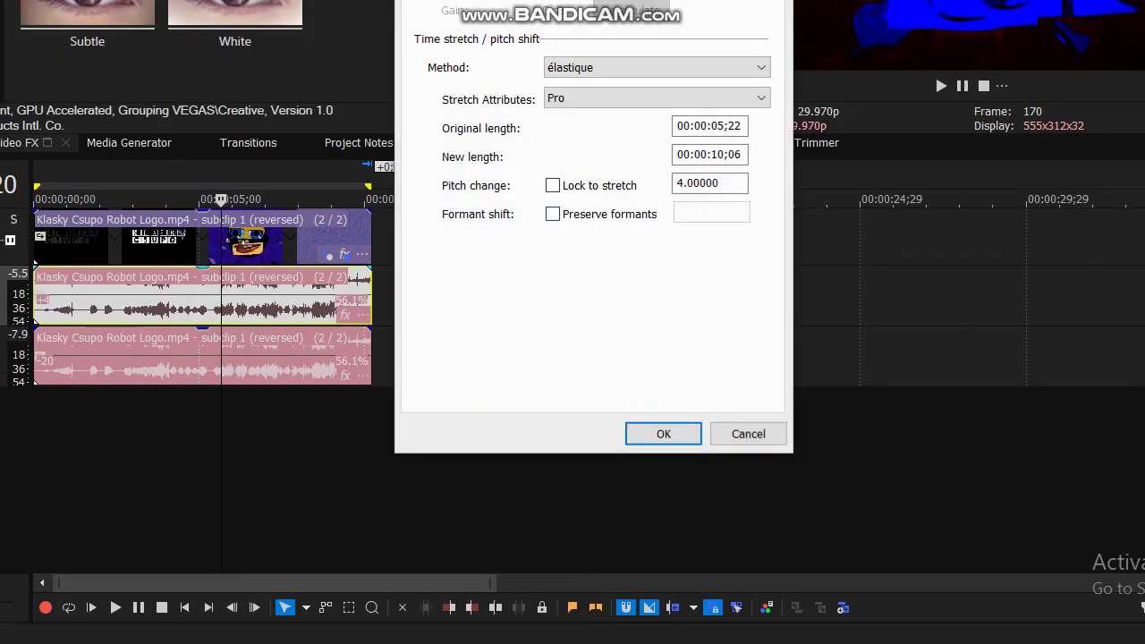
{"action": "key", "text": "Return"}
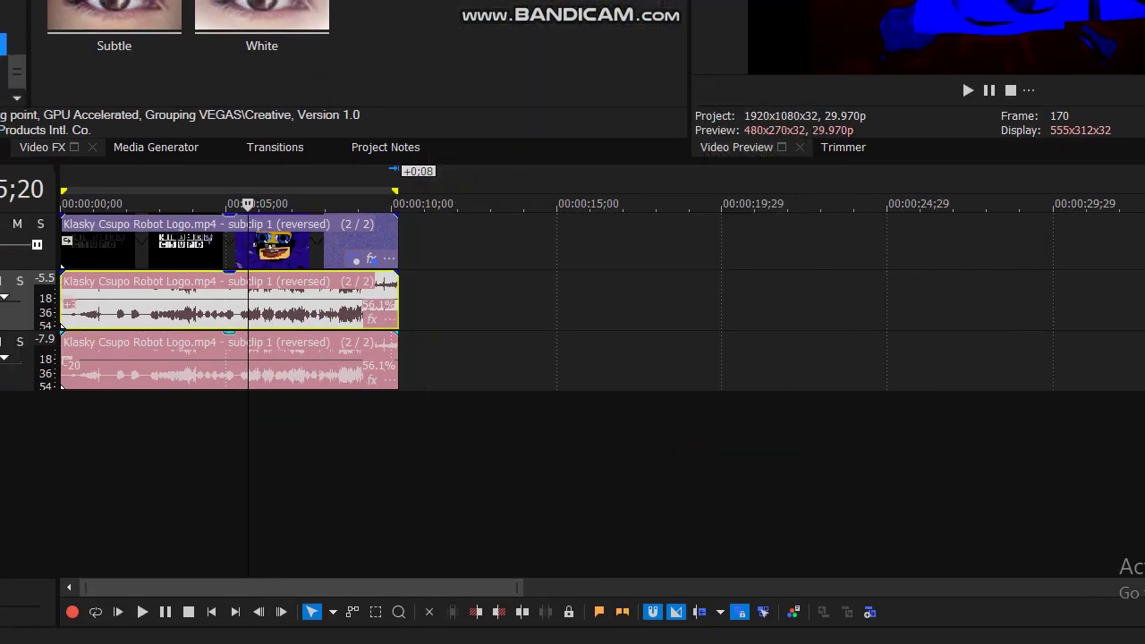
{"action": "right_click", "coordinate": [252, 358]}
{"action": "left_click", "coordinate": [340, 630]}
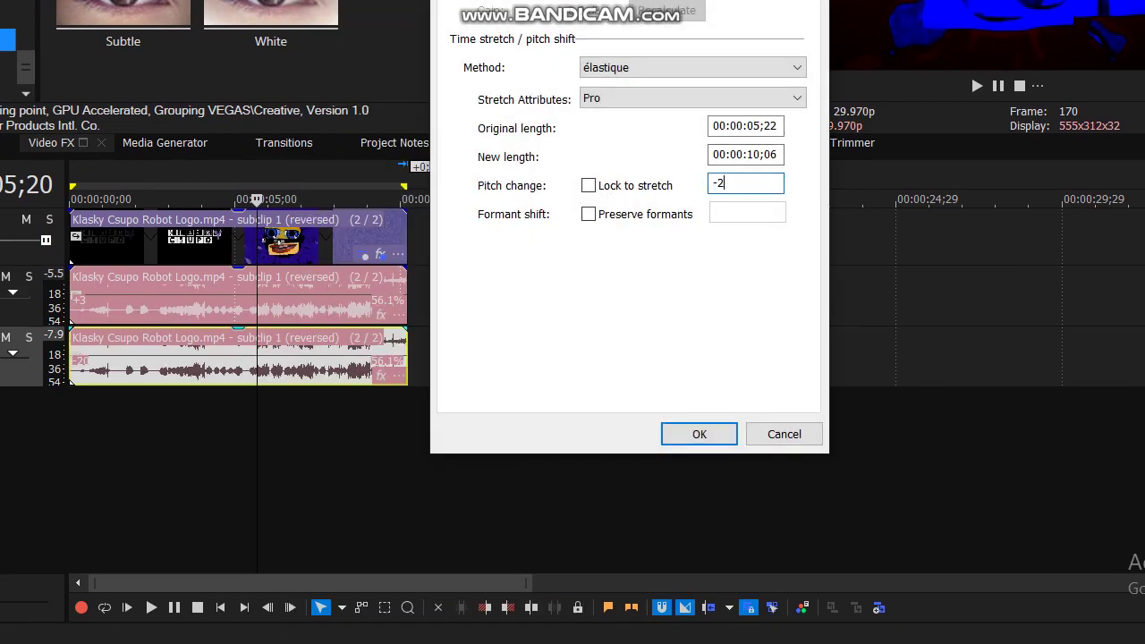
{"action": "key", "text": "Return"}
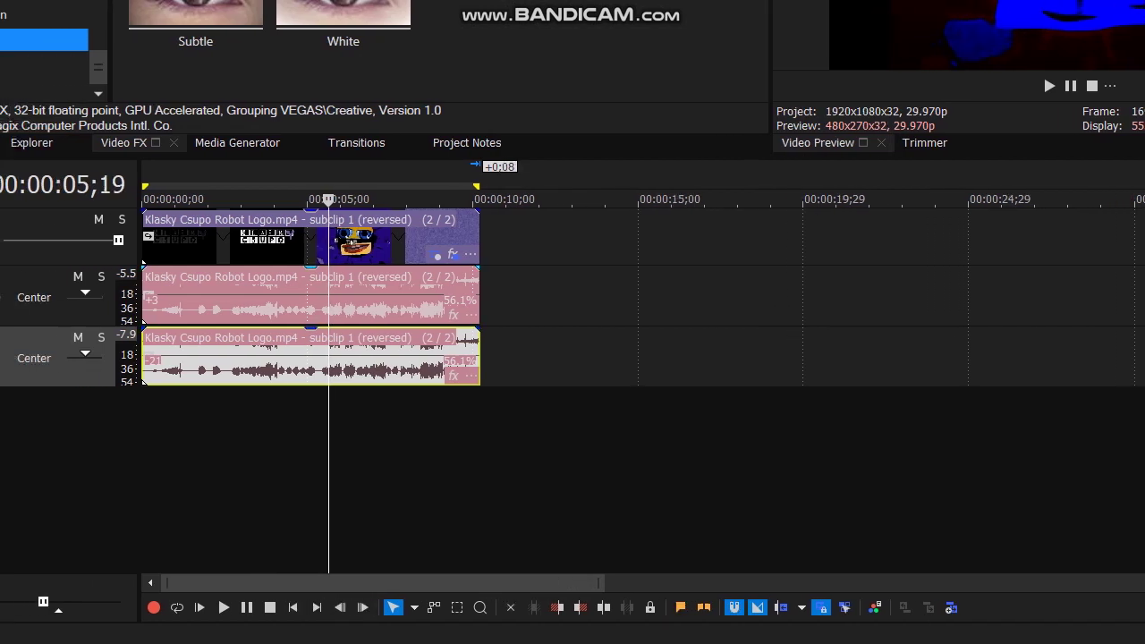
Play the edited clip from the start, compare it with the reference video in the browser, and replay a middle section.
{"action": "left_click", "coordinate": [204, 295]}
{"action": "double_click", "coordinate": [204, 295]}
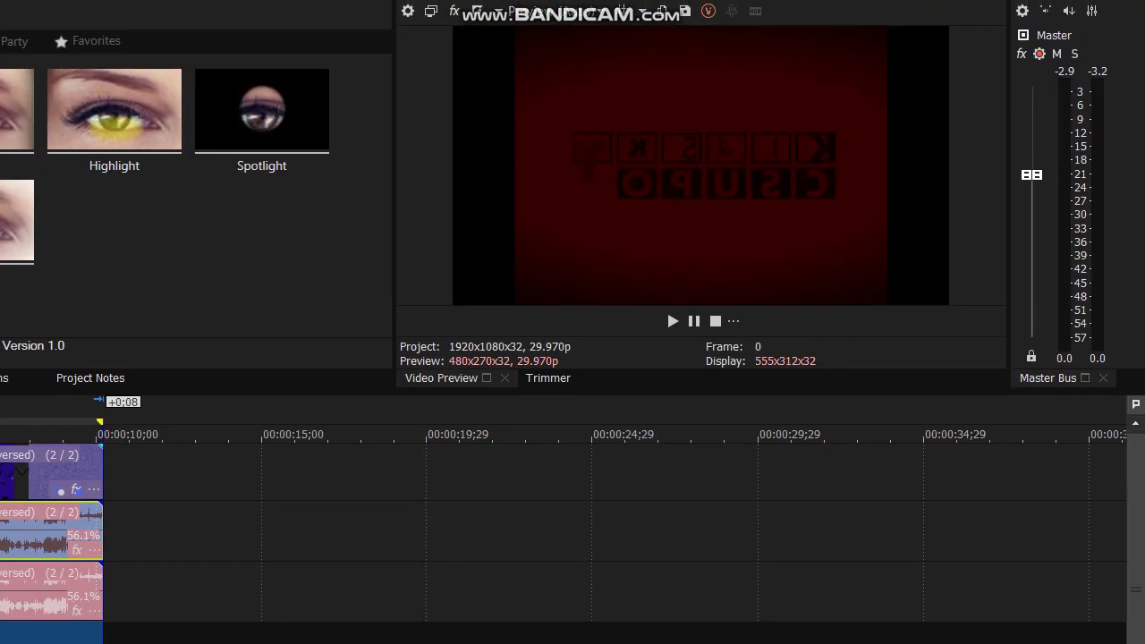
{"action": "left_click", "coordinate": [673, 320]}
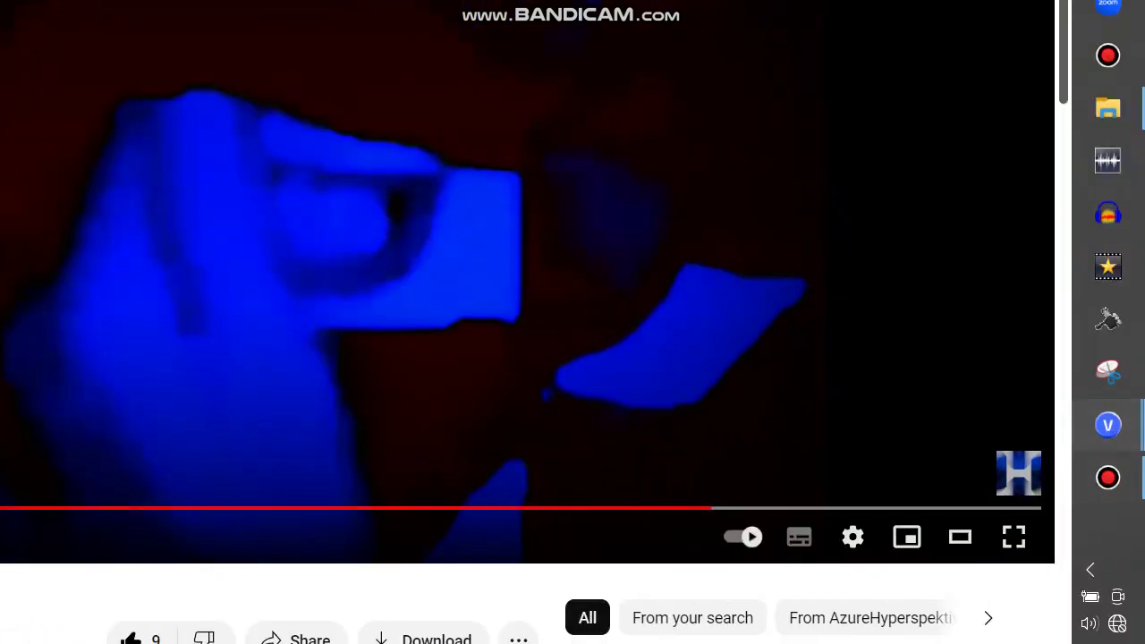
{"action": "mouse_move", "coordinate": [1107, 411]}
{"action": "left_click", "coordinate": [948, 505]}
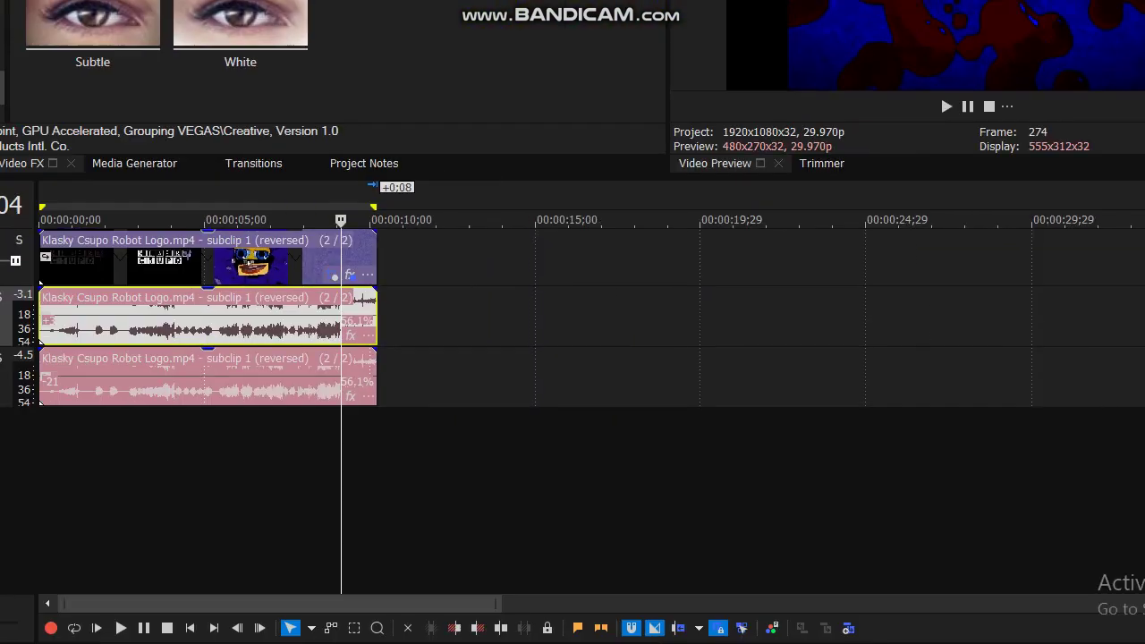
{"action": "left_click", "coordinate": [286, 192]}
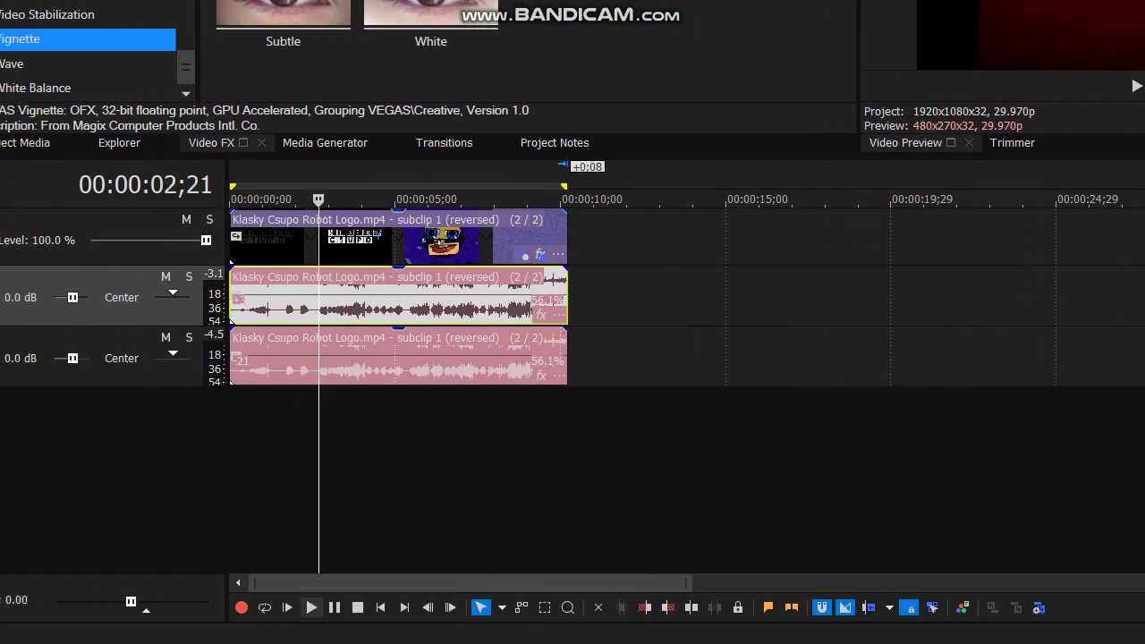
{"action": "left_click", "coordinate": [311, 607]}
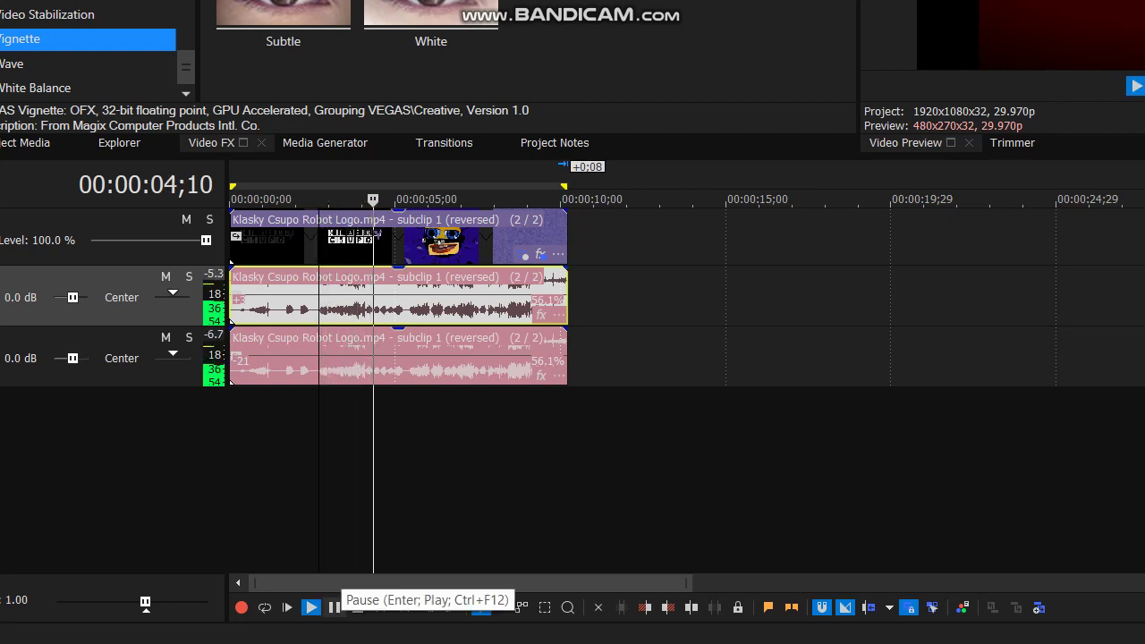
{"action": "left_click", "coordinate": [333, 607]}
Set the pitch change of the upper audio event to 3.5.
{"action": "right_click", "coordinate": [351, 296]}
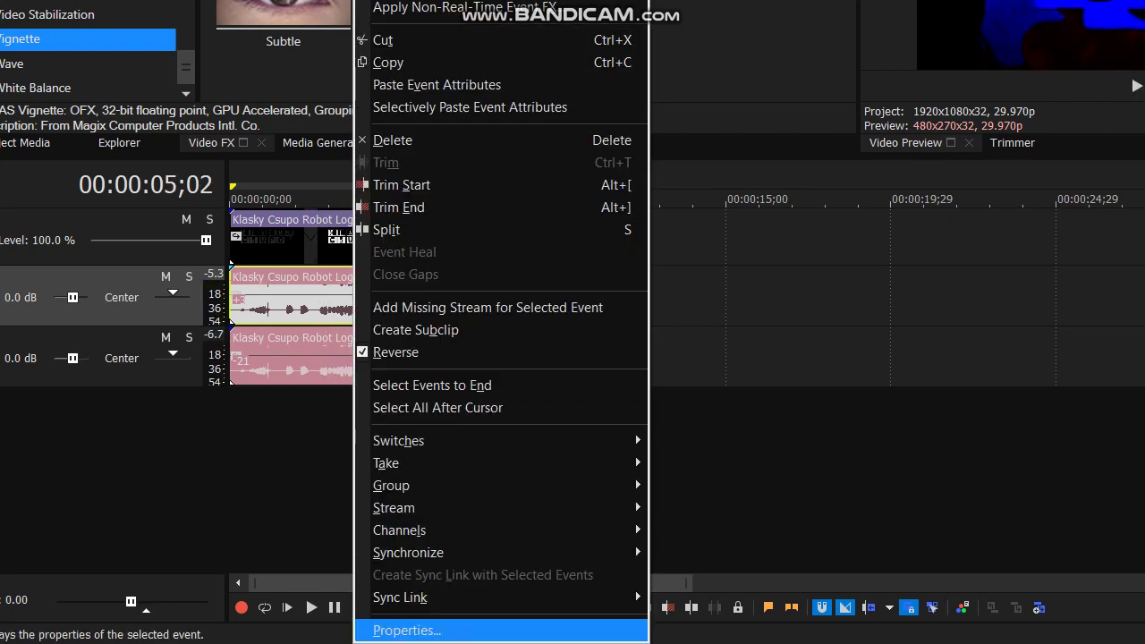
{"action": "left_click", "coordinate": [371, 626]}
{"action": "left_click_drag", "start_coordinate": [916, 182], "coordinate": [881, 183]}
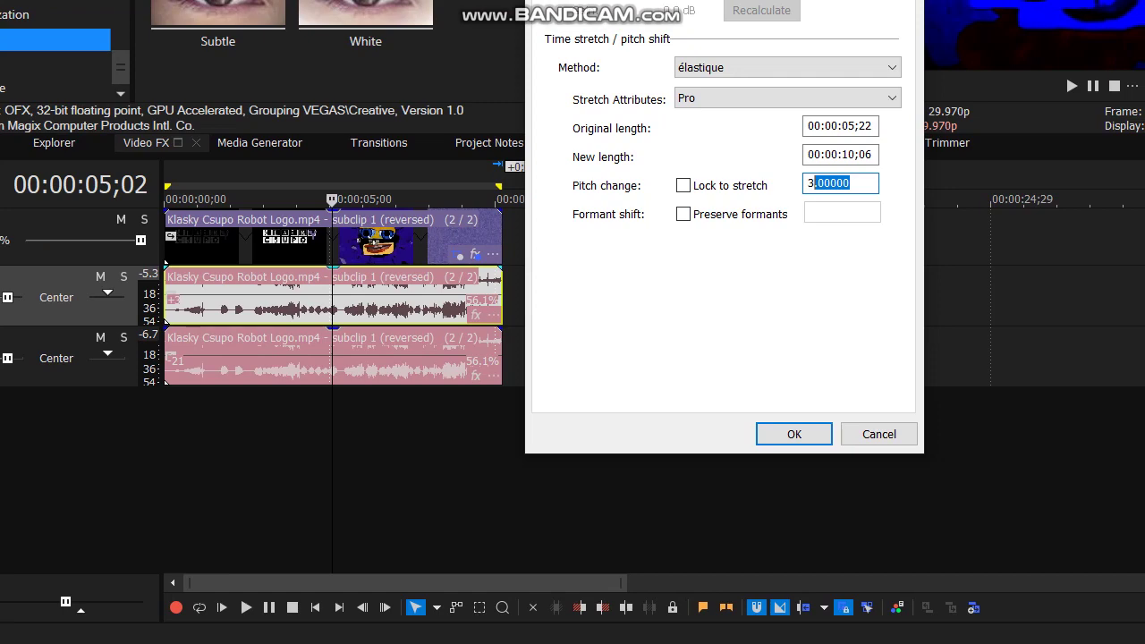
{"action": "type", "text": ".5"}
{"action": "left_click", "coordinate": [794, 433]}
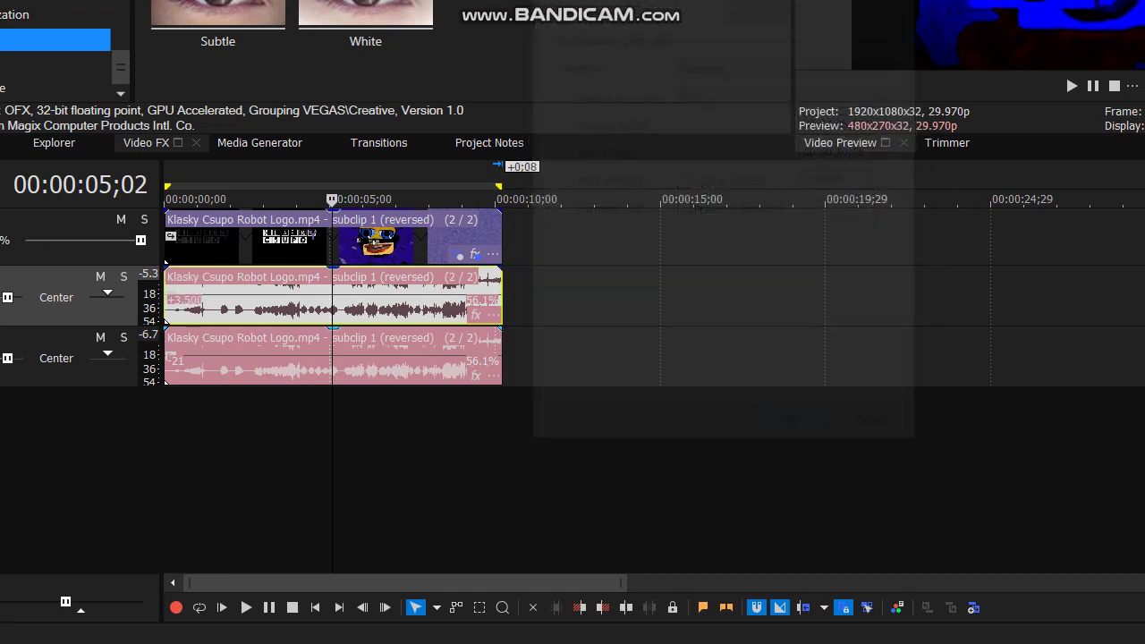
Set the pitch change of the lower audio event to -20.5.
{"action": "right_click", "coordinate": [406, 358]}
{"action": "left_click", "coordinate": [458, 629]}
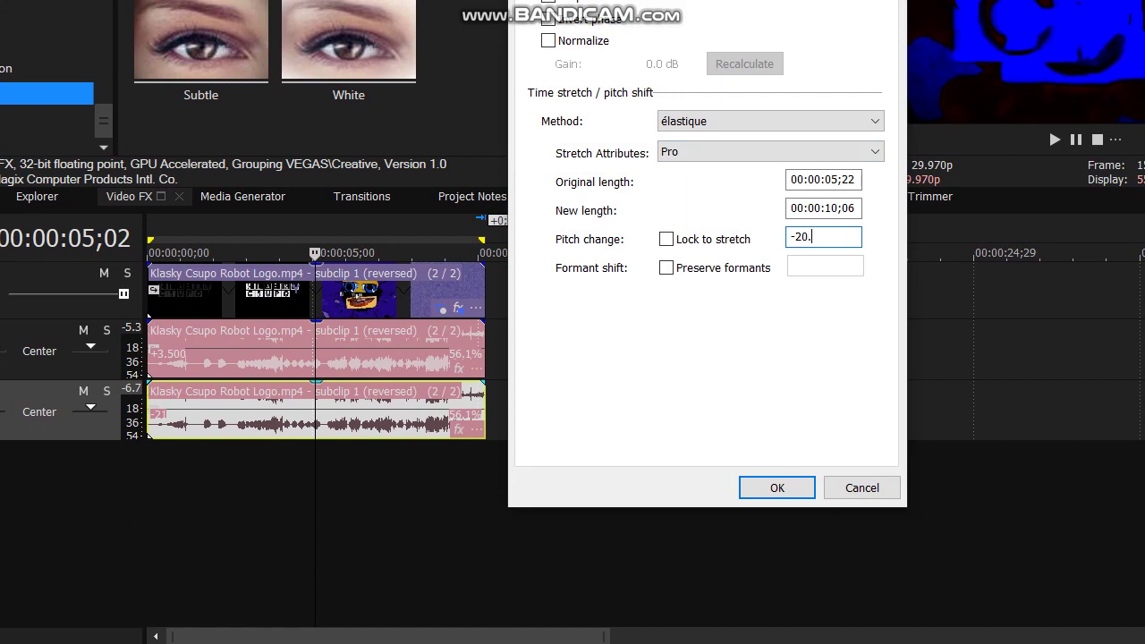
{"action": "key", "text": "Return"}
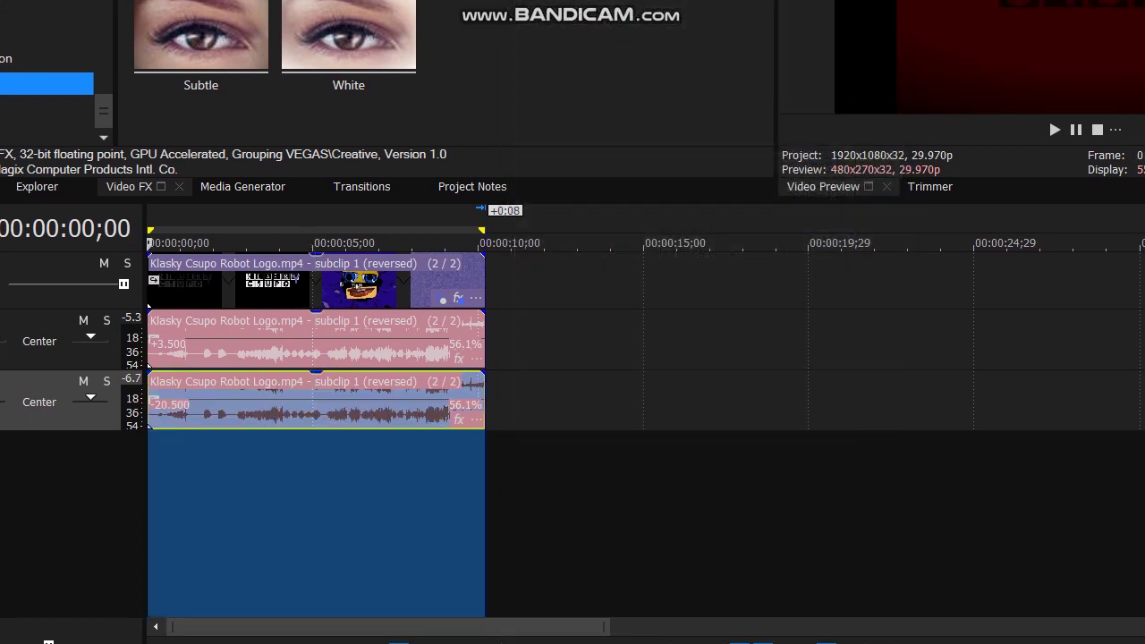
Play back the edited clip, replay part of the reference video in the browser for comparison, and return to the untitled VEGAS Pro project.
{"action": "left_click", "coordinate": [279, 340]}
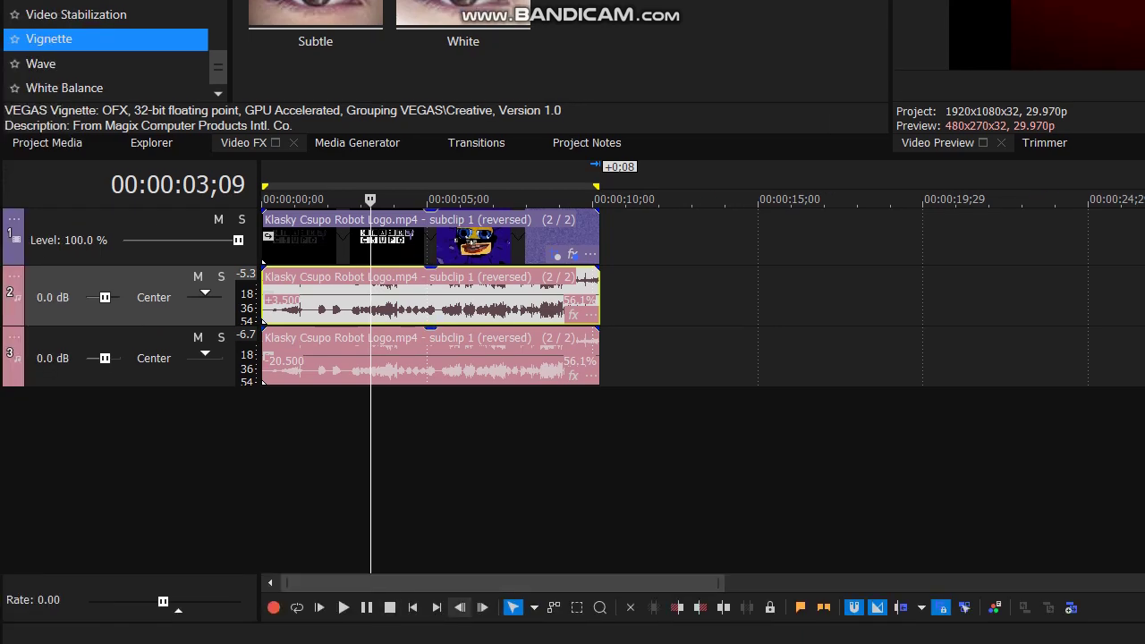
{"action": "key", "text": "space"}
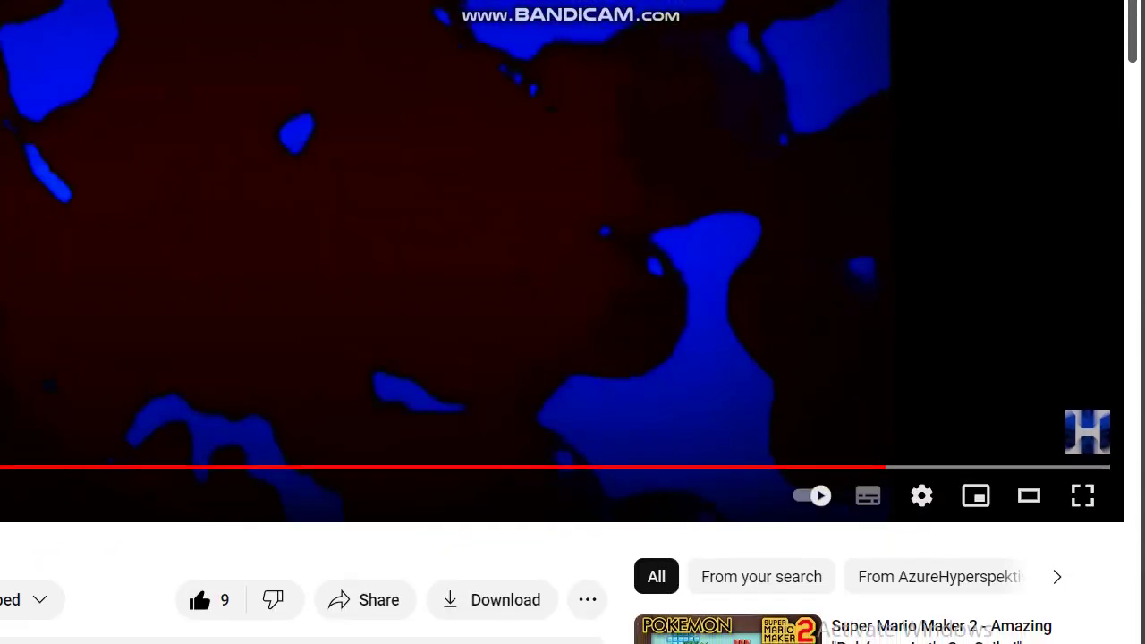
{"action": "left_click_drag", "start_coordinate": [492, 476], "coordinate": [642, 476]}
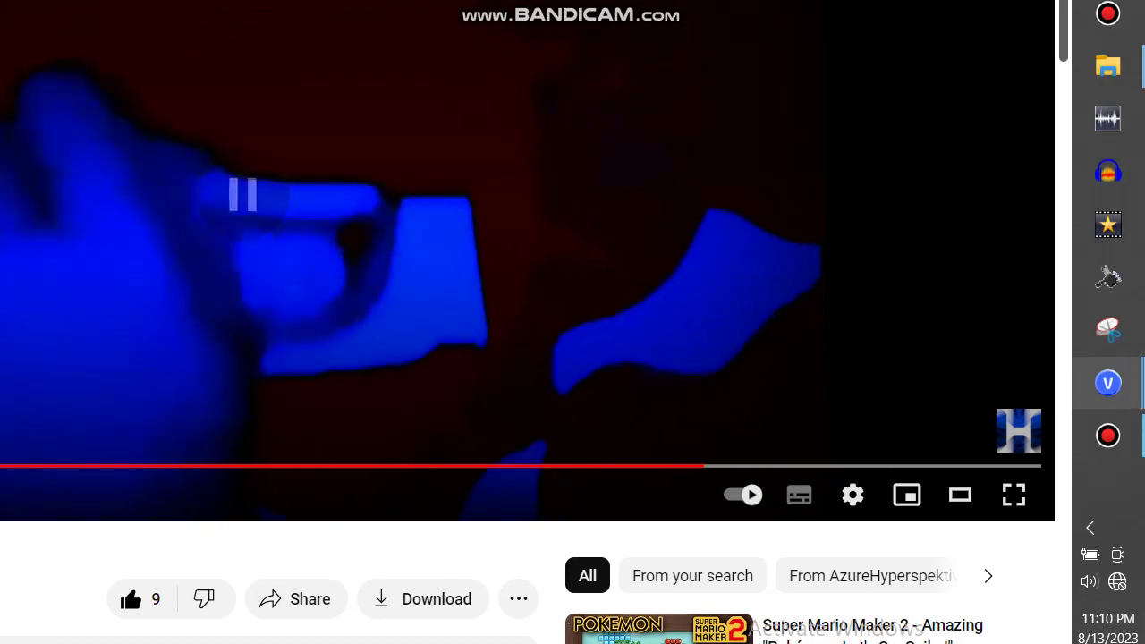
{"action": "mouse_move", "coordinate": [1103, 467]}
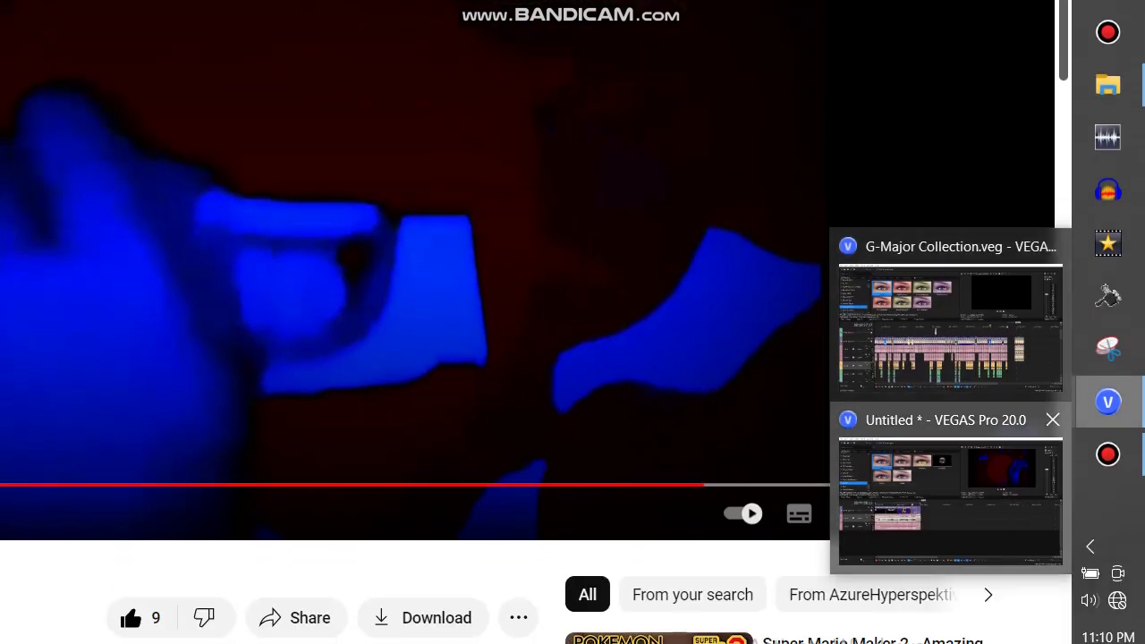
{"action": "left_click", "coordinate": [949, 496]}
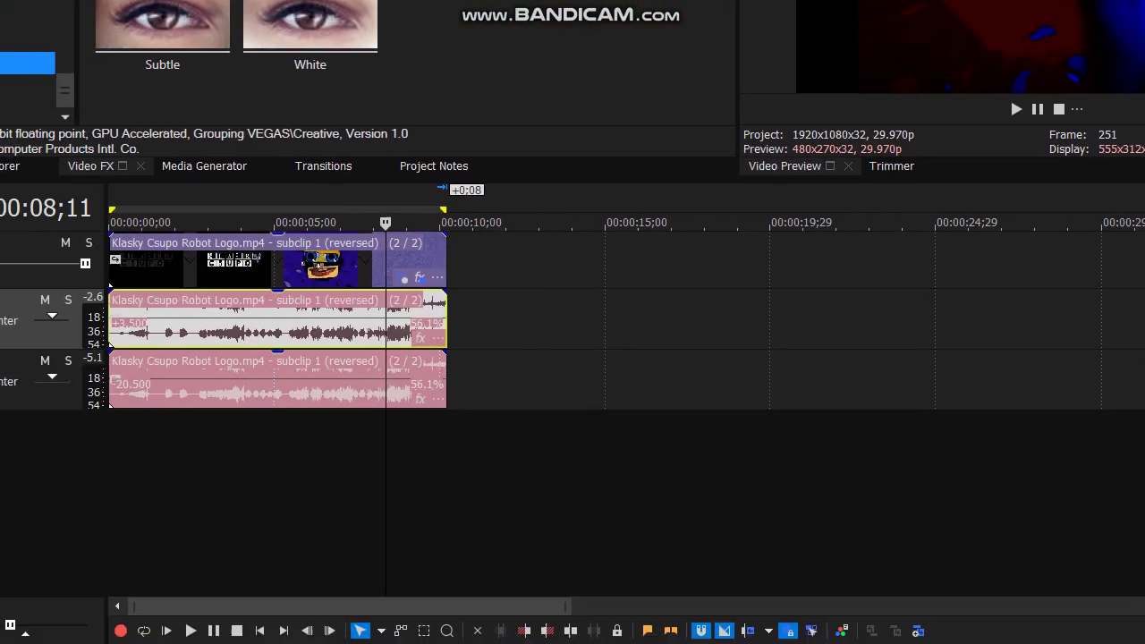